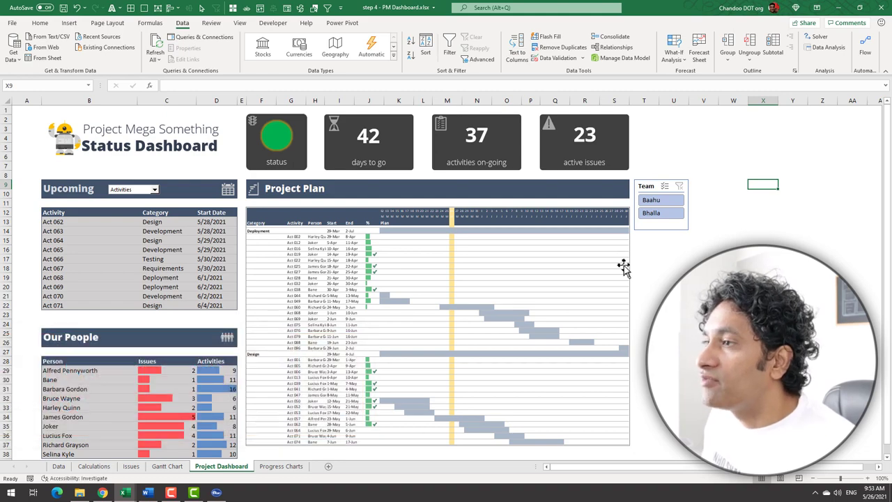
Switch the Upcoming combo box to Issues, then back to Activities
{"action": "left_click", "coordinate": [156, 190]}
{"action": "left_click", "coordinate": [132, 199]}
{"action": "left_click", "coordinate": [159, 184]}
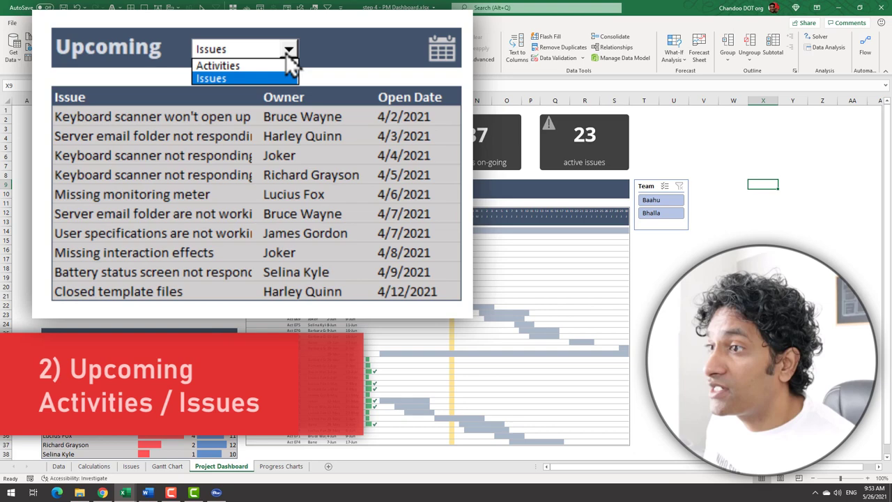
{"action": "left_click", "coordinate": [159, 185]}
{"action": "left_click", "coordinate": [159, 184]}
{"action": "left_click", "coordinate": [133, 195]}
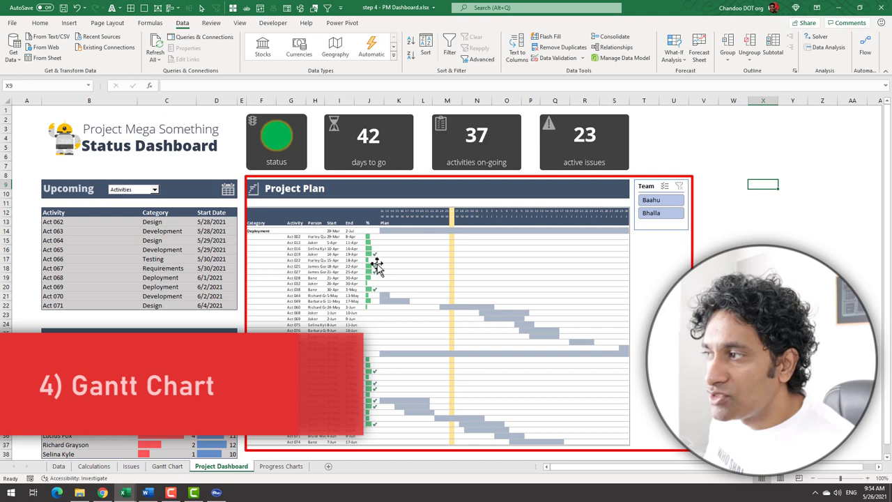
Filter the Project Plan Gantt chart to Bhalla in the Team slicer
{"action": "left_click", "coordinate": [652, 215]}
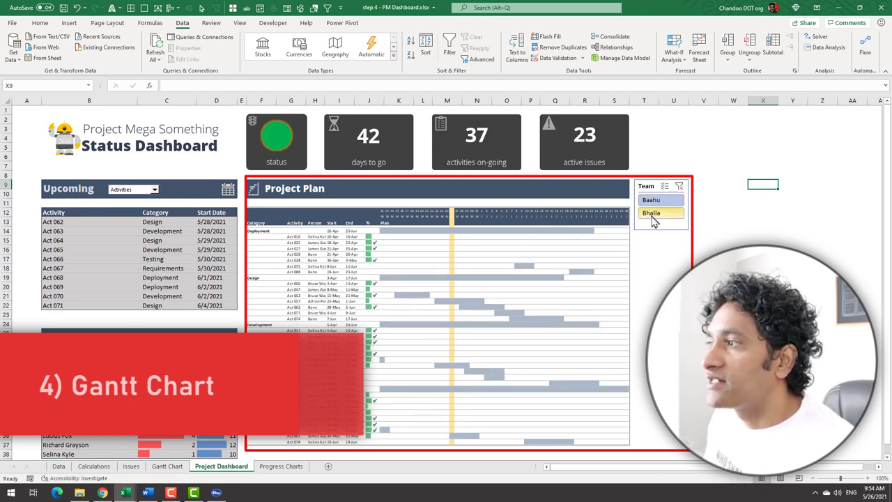
{"action": "left_click", "coordinate": [653, 214]}
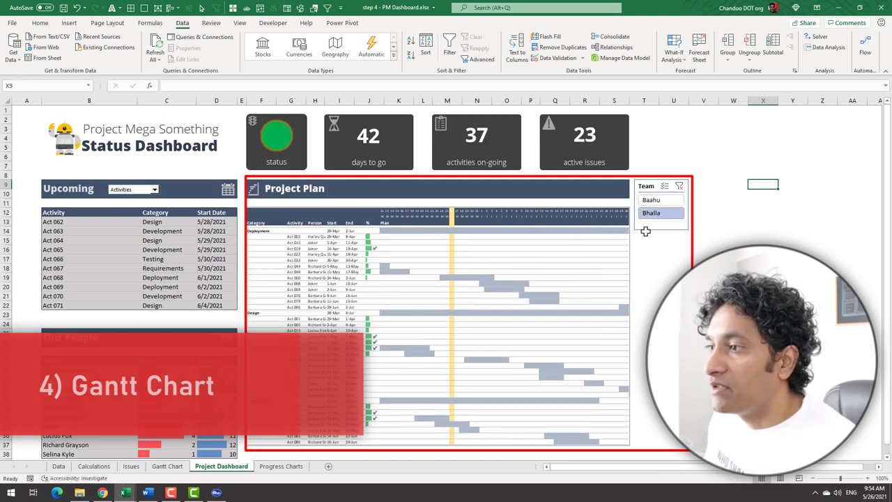
{"action": "scroll", "coordinate": [645, 231], "scroll_direction": "down", "scroll_amount": 3}
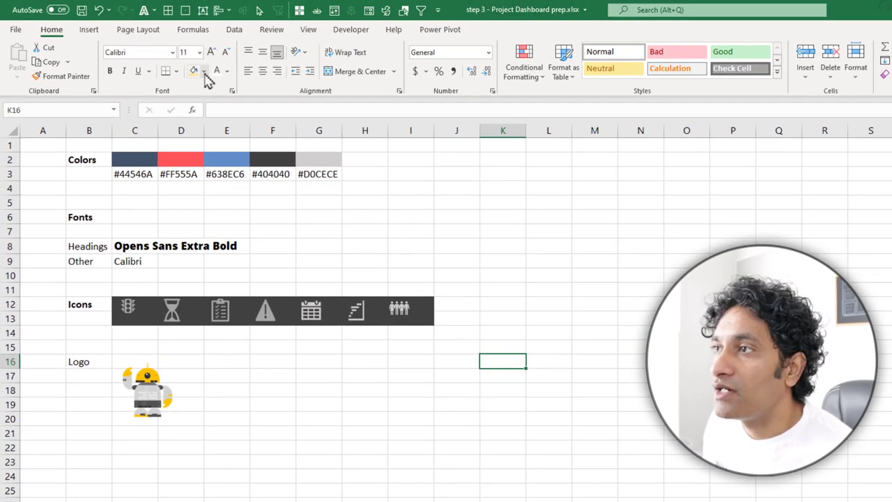
Review the Fill Color palette and the red D2 and blue E2 style-sheet swatches
{"action": "left_click", "coordinate": [204, 71]}
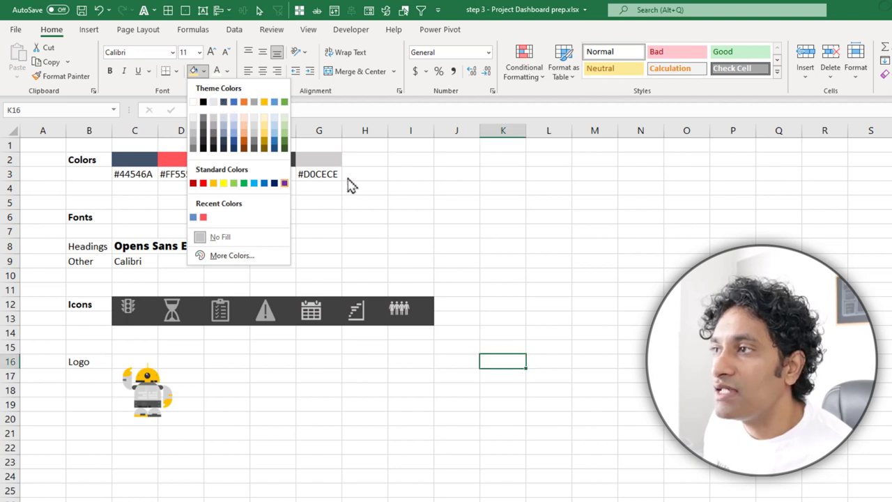
{"action": "left_click", "coordinate": [325, 178]}
{"action": "left_click", "coordinate": [189, 161]}
{"action": "left_click", "coordinate": [215, 160]}
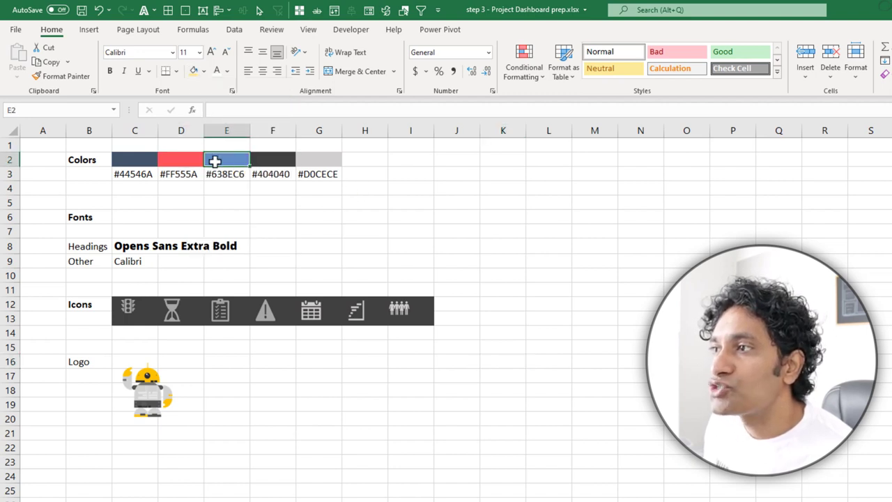
Check the heading and body fonts in C8 and C9, browse the icon library, and select the robot logo
{"action": "left_click", "coordinate": [138, 246]}
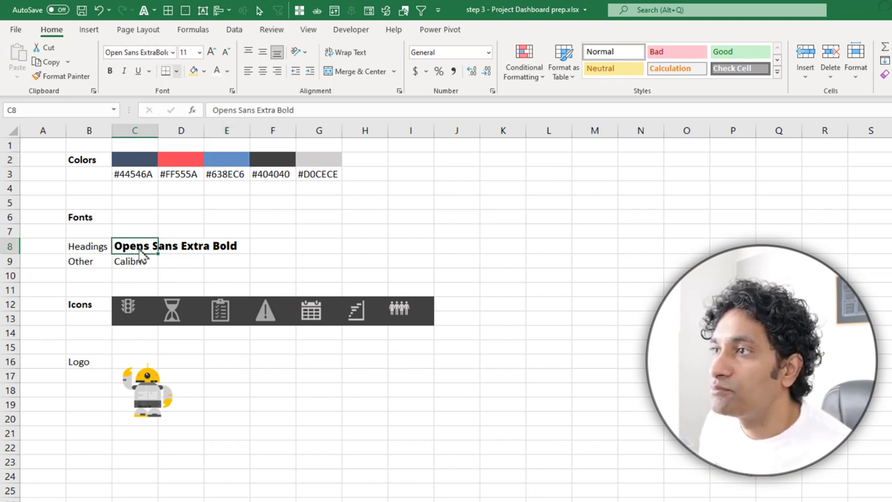
{"action": "left_click", "coordinate": [139, 260]}
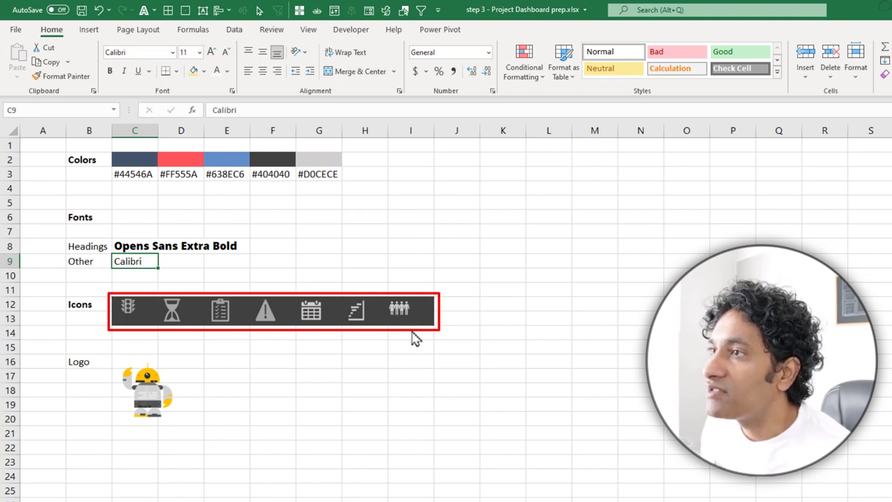
{"action": "left_click", "coordinate": [90, 31]}
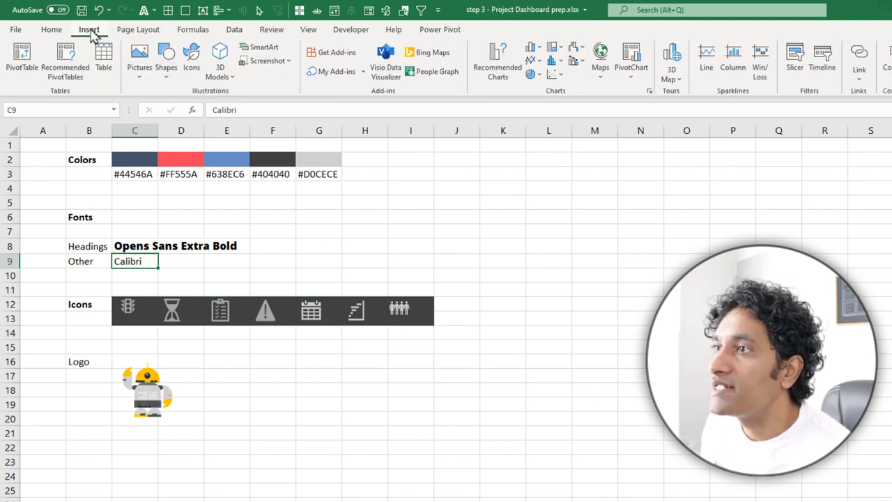
{"action": "left_click", "coordinate": [194, 62]}
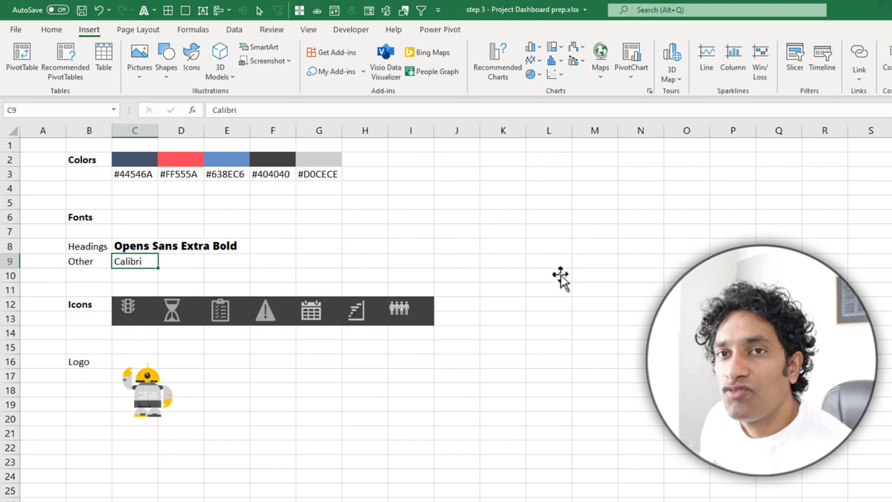
{"action": "left_click", "coordinate": [146, 390]}
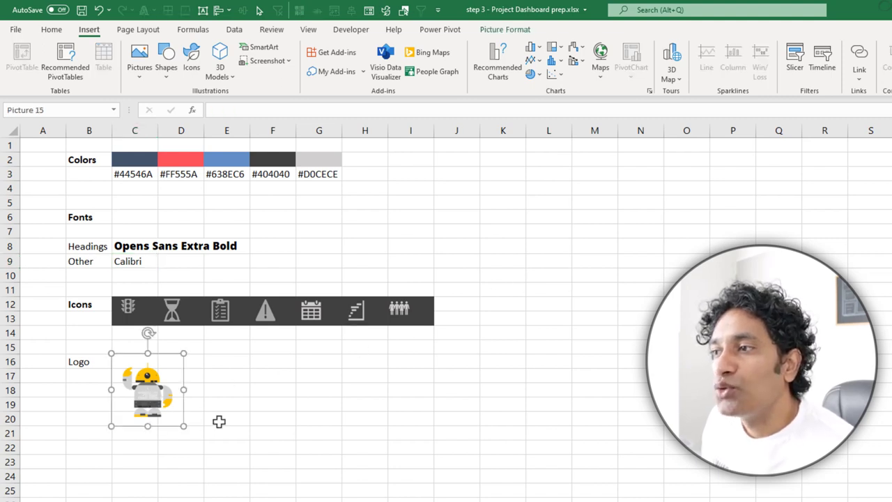
{"action": "key", "text": "Escape"}
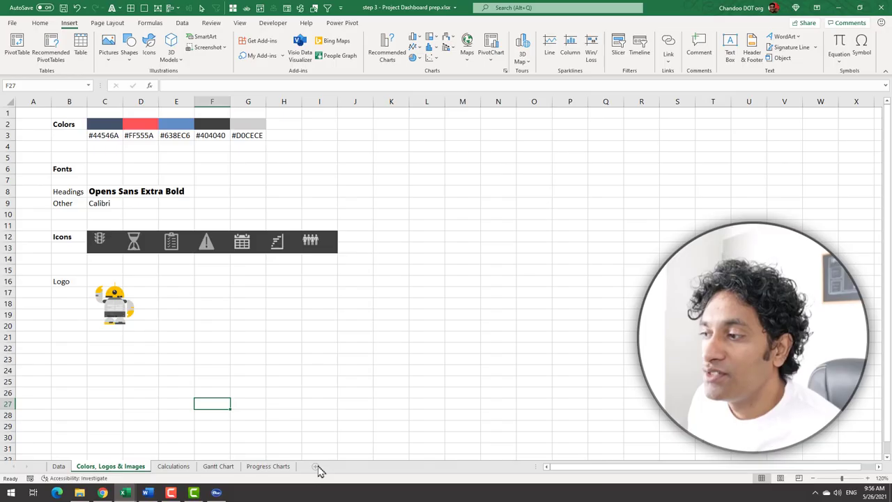
Add a new sheet named Dashboard and mark out KPI tiles H3:U8 and Upcoming B8:G20
{"action": "left_click", "coordinate": [314, 469]}
{"action": "double_click", "coordinate": [172, 466]}
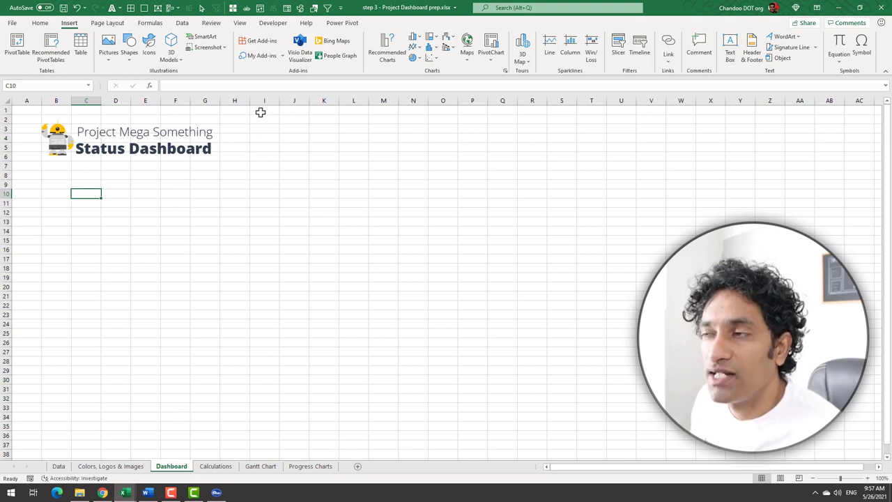
{"action": "left_click_drag", "start_coordinate": [244, 127], "coordinate": [611, 172]}
{"action": "left_click_drag", "start_coordinate": [51, 175], "coordinate": [203, 284]}
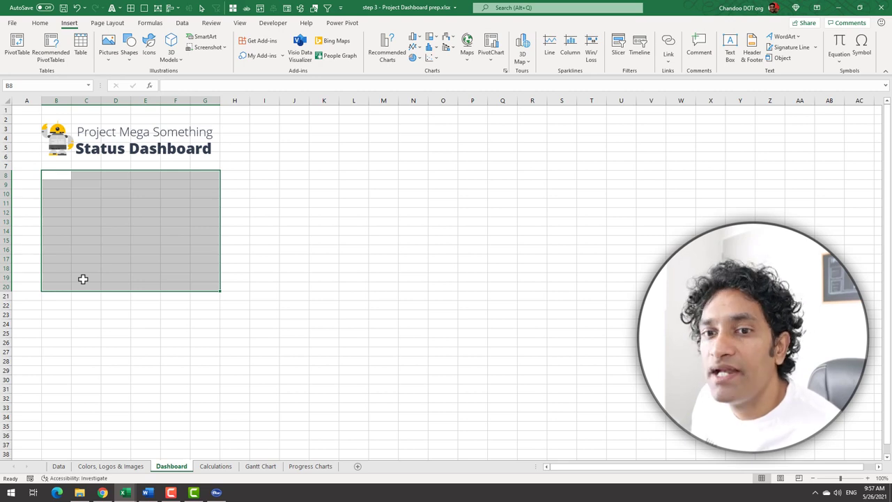
Hide the gridlines on the Dashboard sheet
{"action": "left_click", "coordinate": [263, 323]}
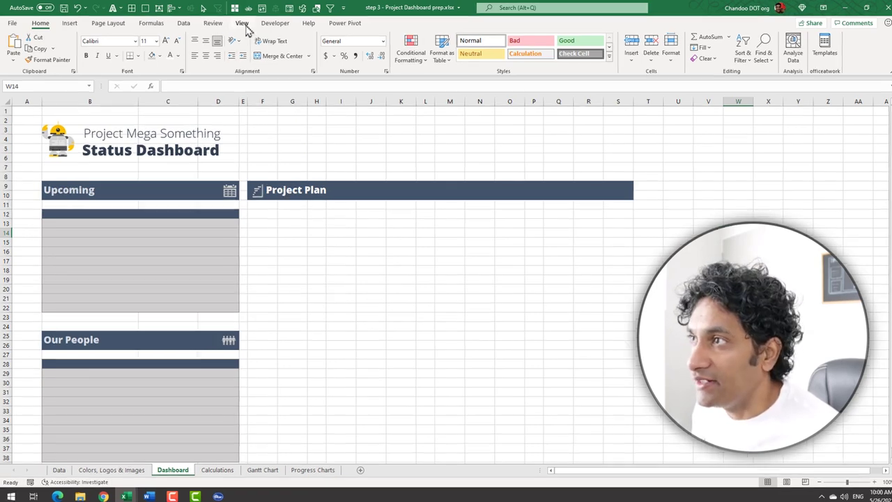
{"action": "left_click", "coordinate": [243, 26]}
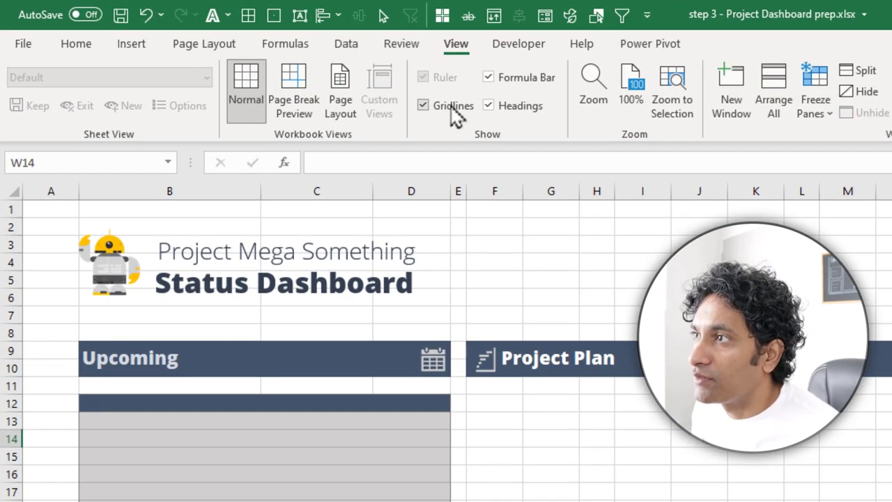
{"action": "left_click", "coordinate": [240, 58]}
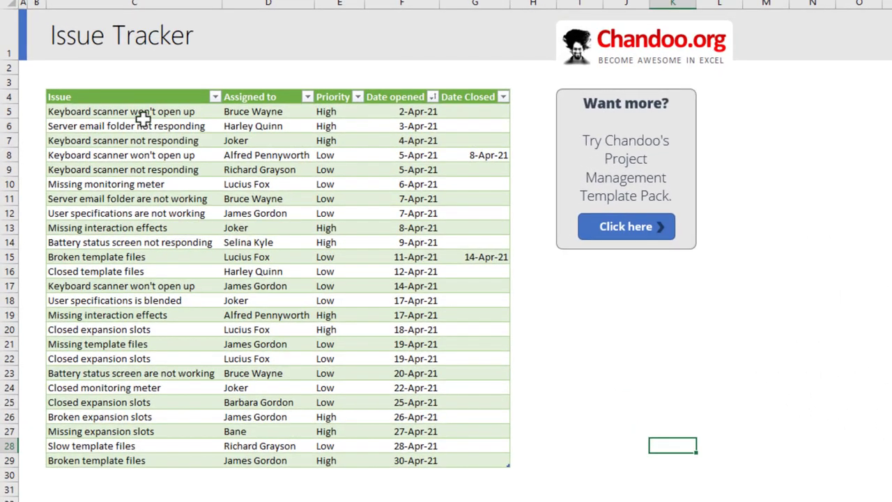
Review the Issues table's issue names, Assigned to and Priority columns
{"action": "left_click_drag", "start_coordinate": [90, 173], "coordinate": [91, 227]}
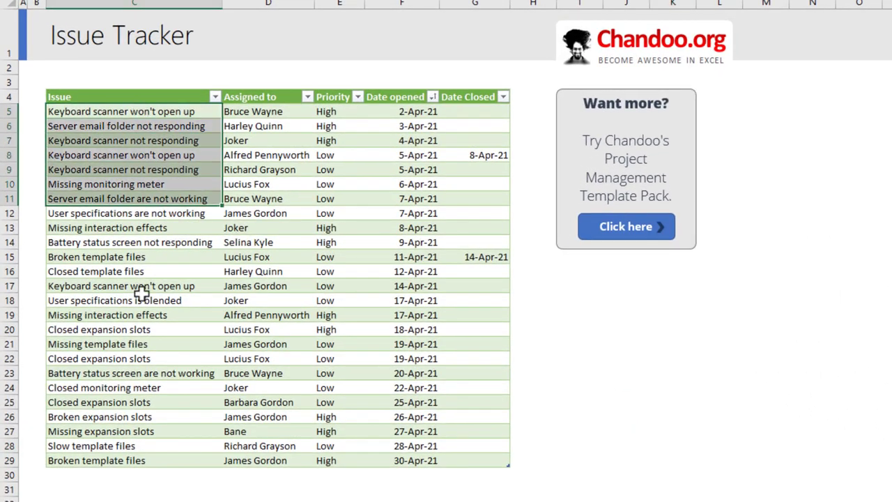
{"action": "left_click_drag", "start_coordinate": [141, 293], "coordinate": [160, 453]}
{"action": "left_click", "coordinate": [288, 113]}
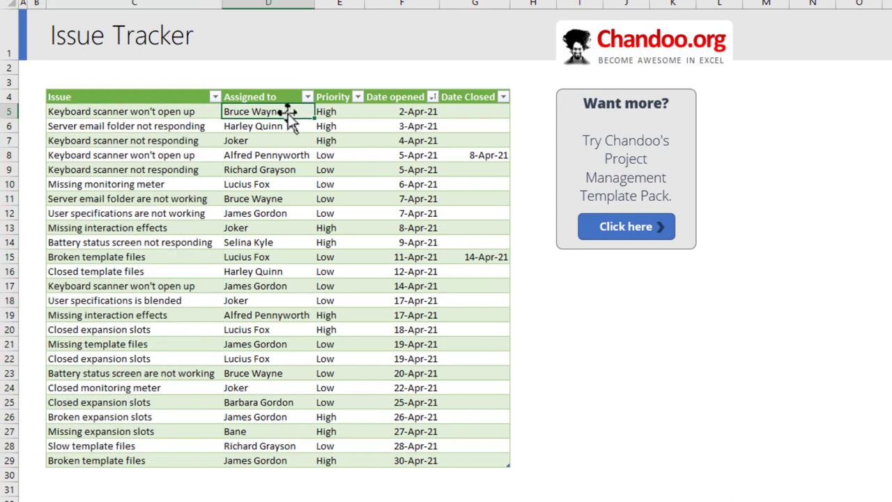
{"action": "left_click", "coordinate": [340, 110]}
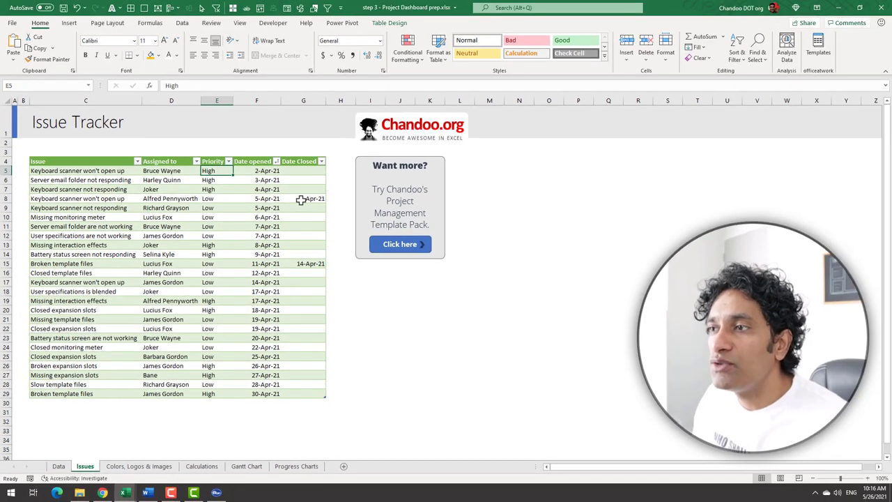
Open the data model Relationships manager from the Data tab
{"action": "left_click", "coordinate": [383, 25]}
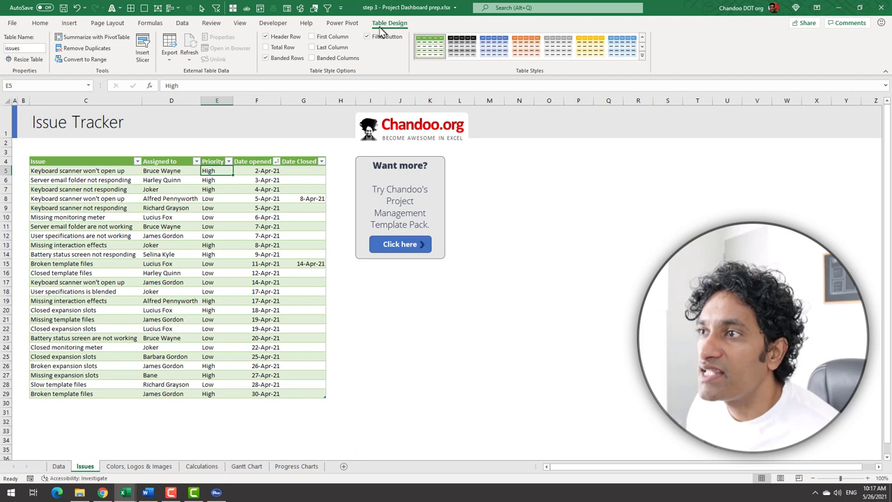
{"action": "left_click", "coordinate": [183, 23]}
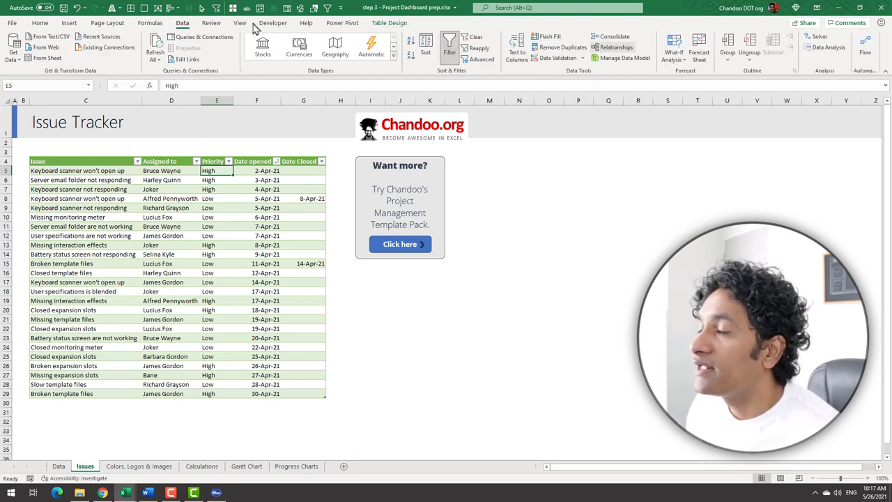
{"action": "left_click", "coordinate": [616, 47]}
{"action": "left_click_drag", "start_coordinate": [197, 152], "coordinate": [385, 187]}
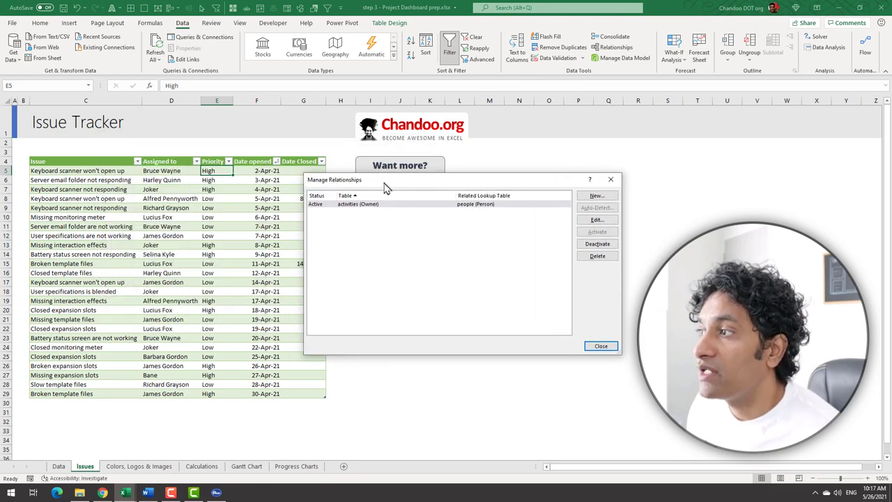
Relate the issues table's Assigned to column to the people table's Person column
{"action": "left_click", "coordinate": [597, 196]}
{"action": "left_click", "coordinate": [249, 215]}
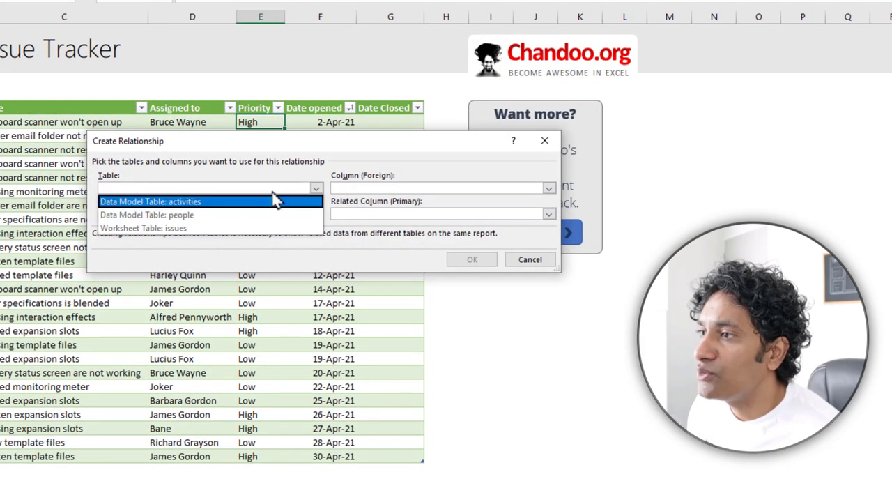
{"action": "left_click", "coordinate": [227, 228]}
{"action": "left_click", "coordinate": [359, 188]}
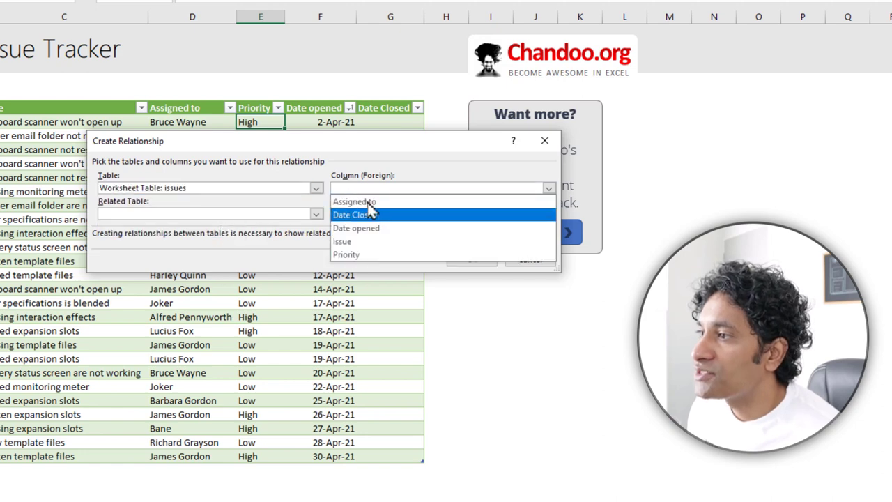
{"action": "left_click", "coordinate": [355, 201]}
{"action": "left_click", "coordinate": [280, 214]}
{"action": "left_click", "coordinate": [237, 238]}
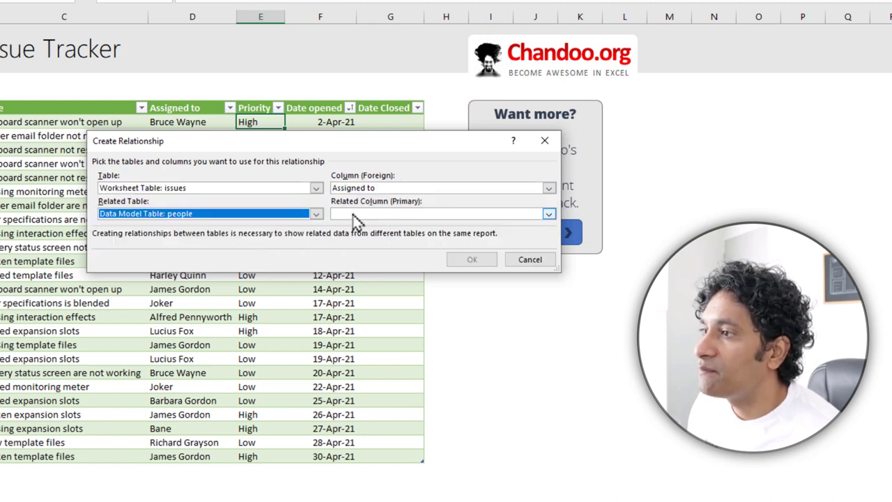
{"action": "left_click", "coordinate": [355, 216]}
{"action": "left_click", "coordinate": [363, 226]}
{"action": "left_click", "coordinate": [472, 260]}
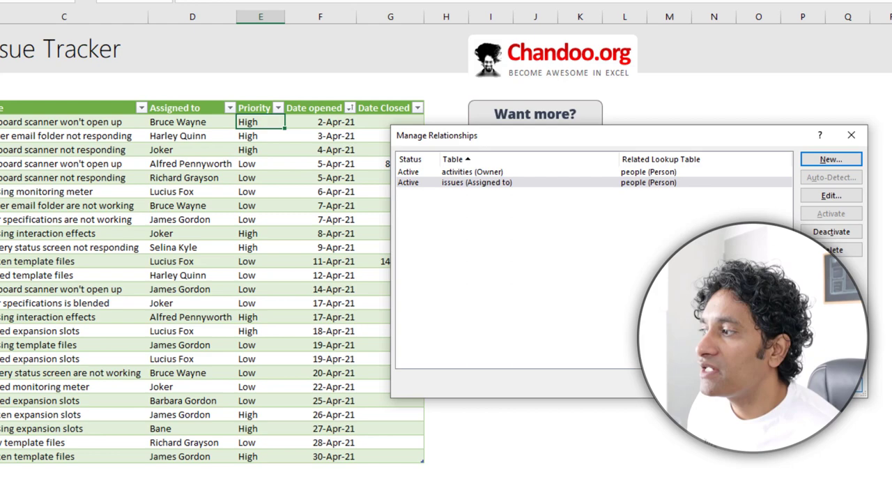
{"action": "left_click", "coordinate": [831, 384]}
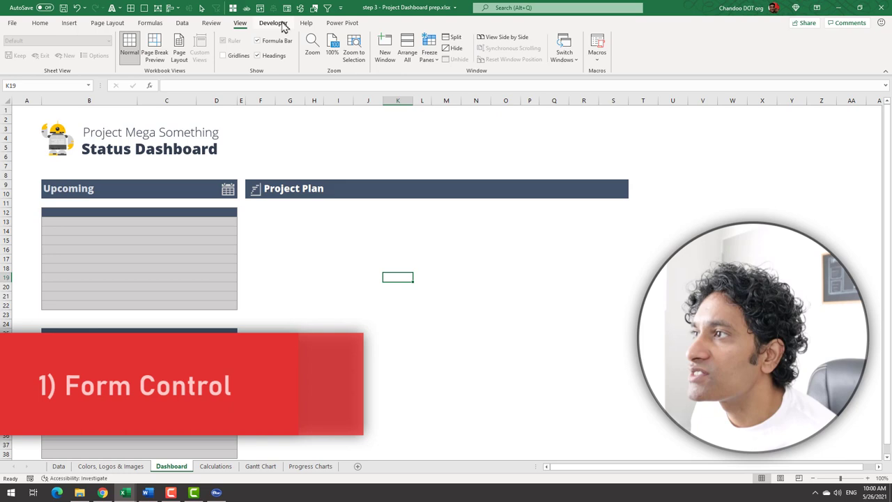
Draw a combo box form control beside the Upcoming heading
{"action": "left_click", "coordinate": [274, 23]}
{"action": "left_click", "coordinate": [235, 55]}
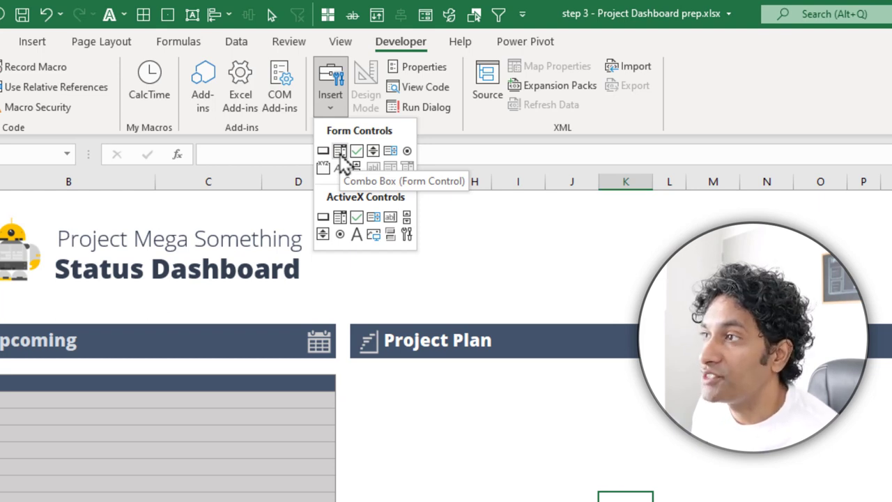
{"action": "left_click", "coordinate": [339, 152]}
{"action": "left_click_drag", "start_coordinate": [92, 334], "coordinate": [201, 345]}
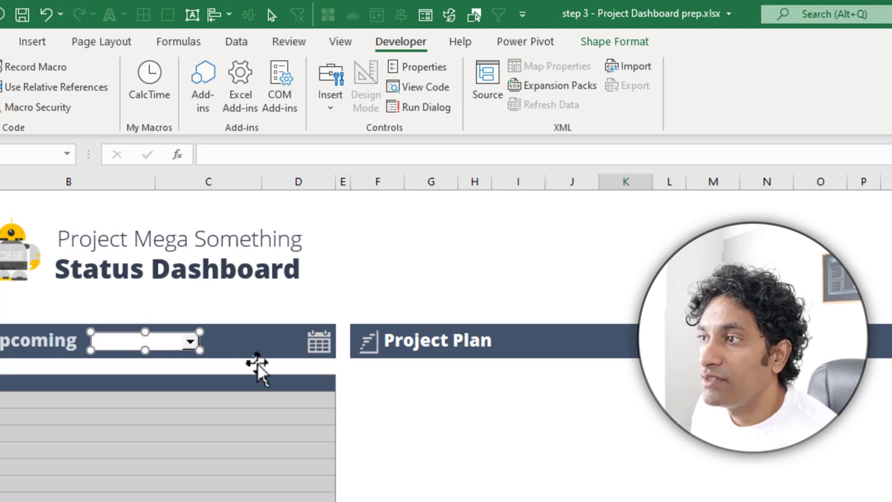
Open the Upcoming drop-down to confirm its list is still empty, then close it
{"action": "left_click", "coordinate": [473, 446]}
{"action": "left_click", "coordinate": [191, 342]}
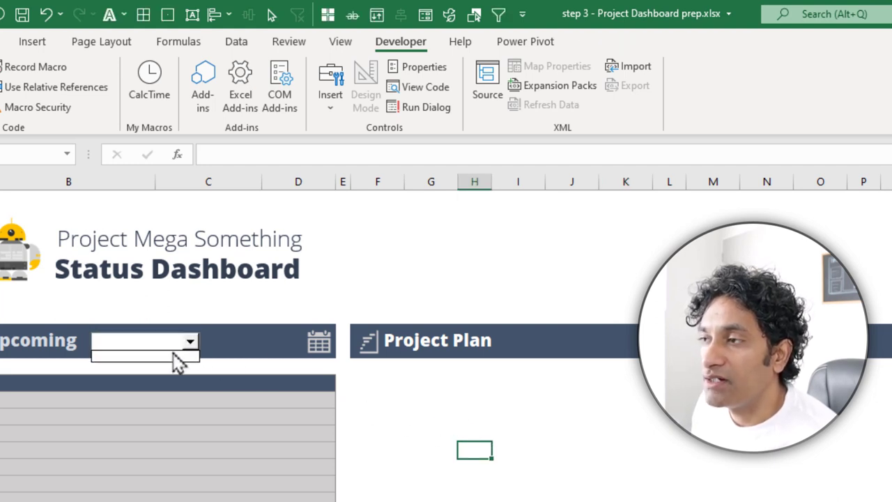
{"action": "left_click", "coordinate": [176, 356]}
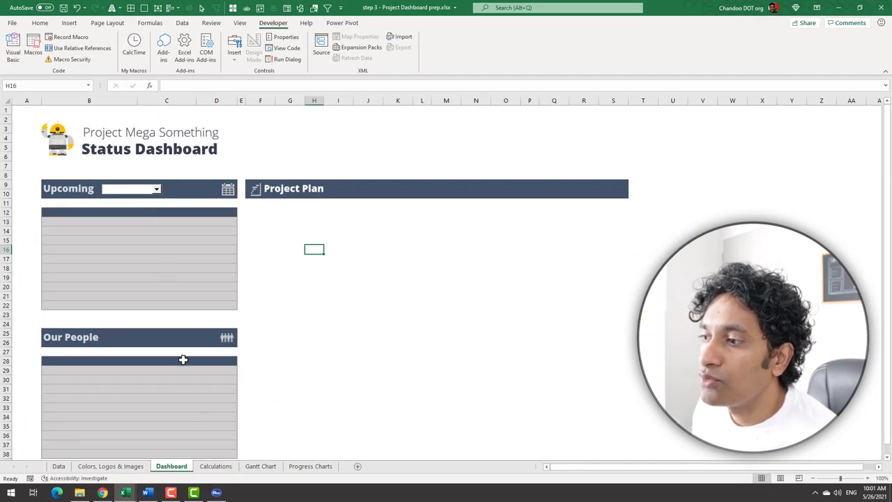
Enter Choices, Activites and Issues in Calculations H8:H10
{"action": "left_click", "coordinate": [207, 467]}
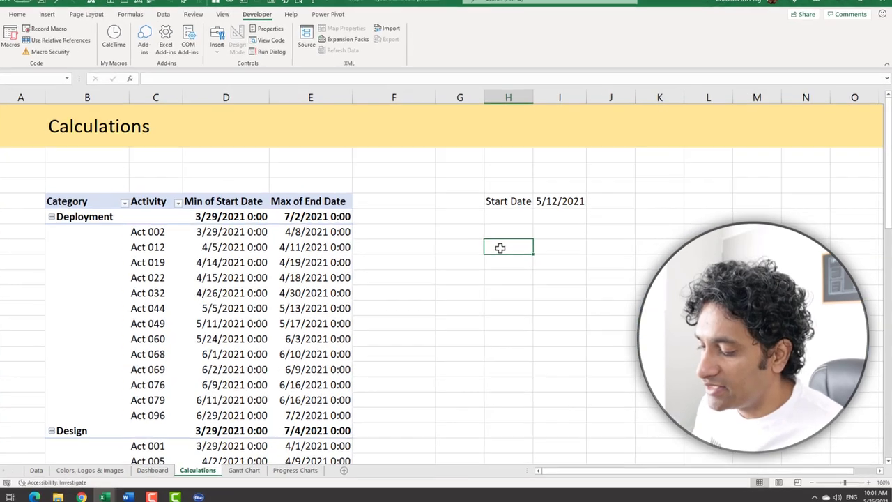
{"action": "type", "text": "Choices"}
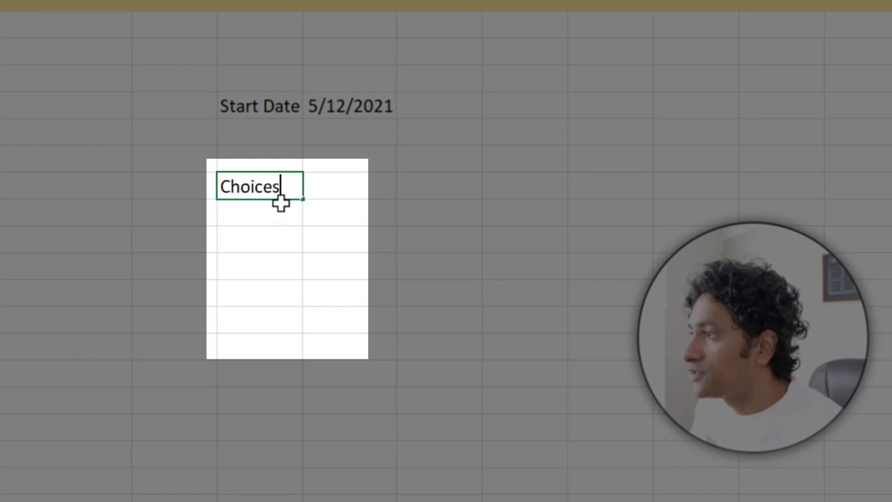
{"action": "key", "text": "Return"}
{"action": "type", "text": "Activites"}
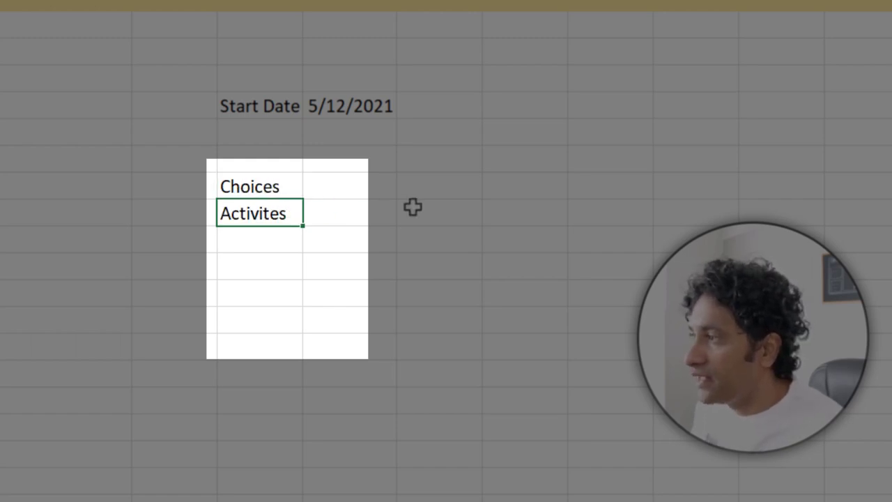
{"action": "key", "text": "Return"}
{"action": "type", "text": "Issues"}
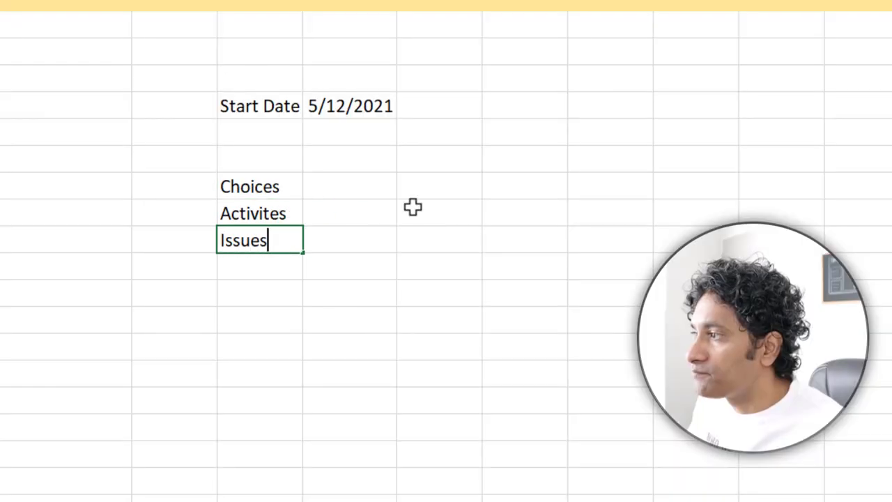
{"action": "key", "text": "Up"}
{"action": "key", "text": "shift+Down"}
Set the drop-down's input range to Calculations H9:H10 with its cell link in B7
{"action": "left_click", "coordinate": [129, 474]}
{"action": "right_click", "coordinate": [84, 179]}
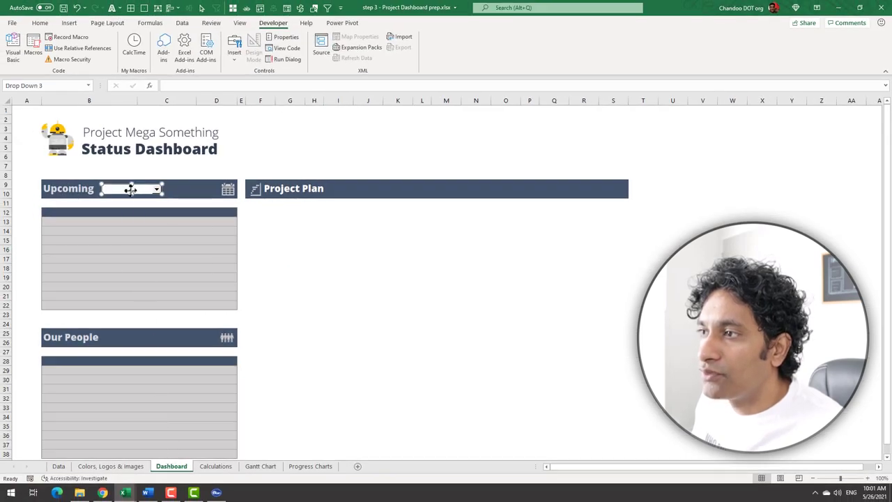
{"action": "left_click", "coordinate": [165, 278]}
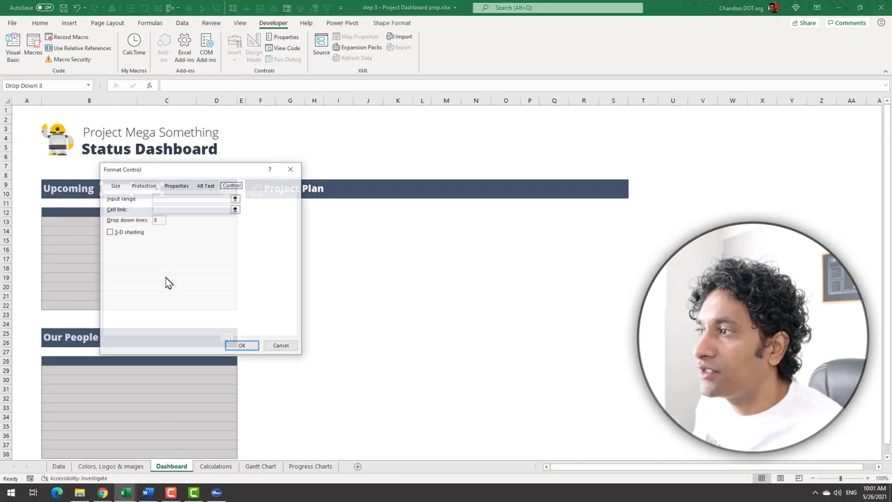
{"action": "left_click", "coordinate": [187, 200]}
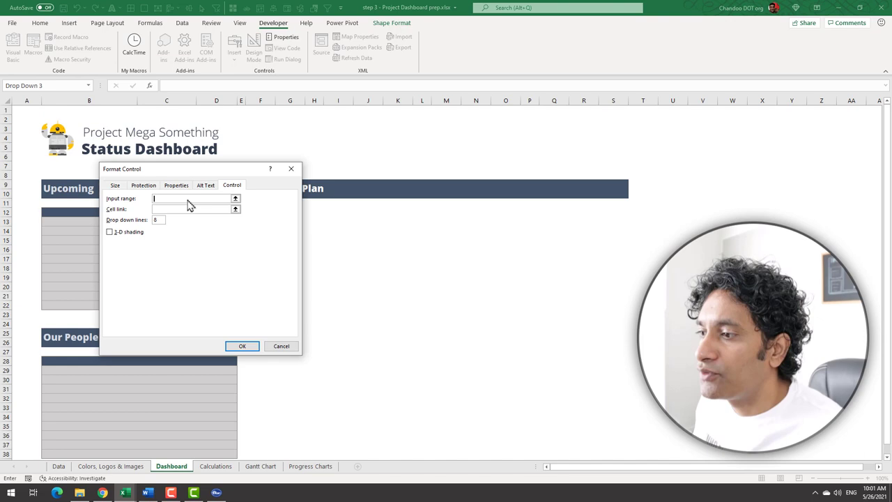
{"action": "left_click", "coordinate": [215, 466]}
{"action": "left_click_drag", "start_coordinate": [510, 269], "coordinate": [519, 289]}
{"action": "left_click", "coordinate": [160, 210]}
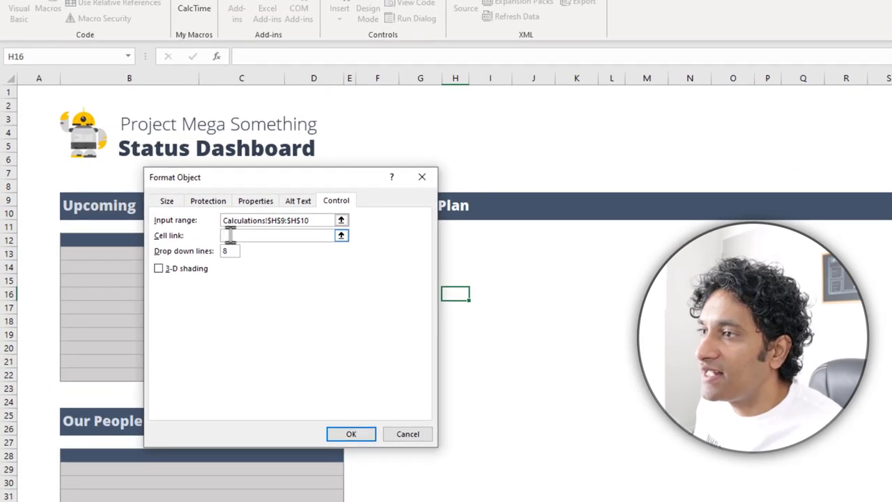
{"action": "left_click_drag", "start_coordinate": [305, 184], "coordinate": [689, 128]}
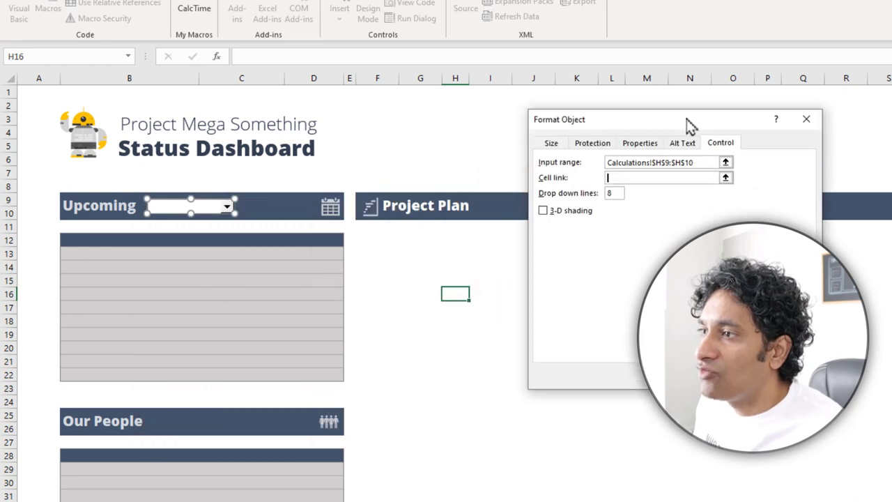
{"action": "left_click", "coordinate": [163, 177]}
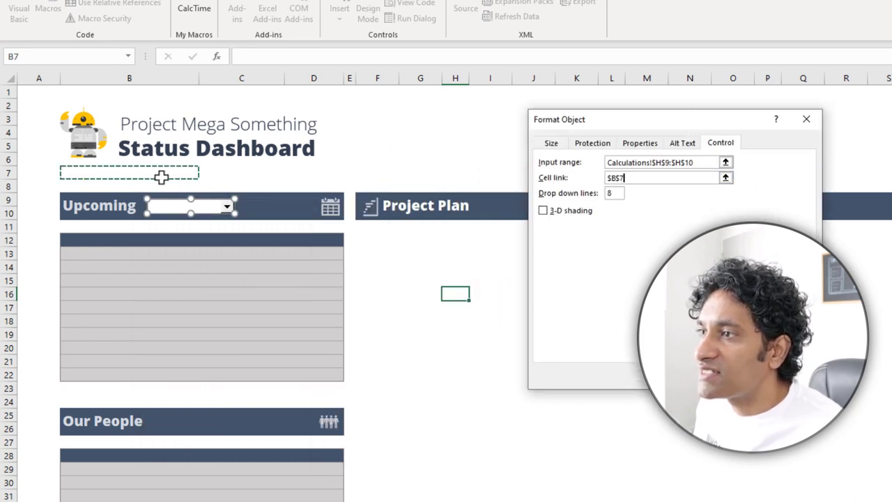
{"action": "key", "text": "Return"}
Test the drop-down by picking Activites, then Issues, so B7 shows 2
{"action": "left_click", "coordinate": [578, 305]}
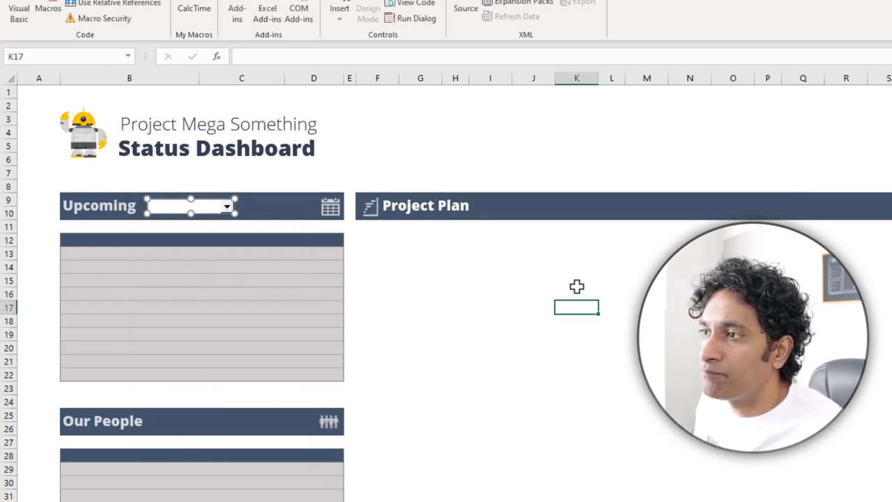
{"action": "left_click", "coordinate": [226, 206]}
{"action": "left_click", "coordinate": [189, 215]}
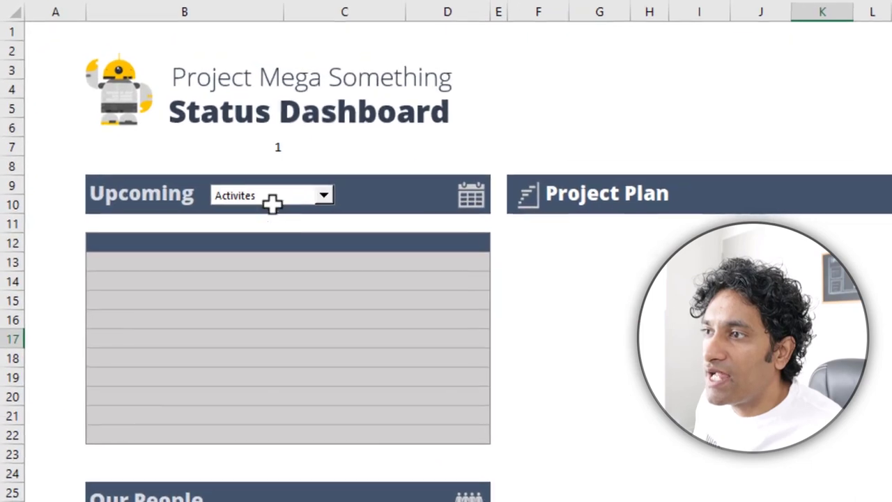
{"action": "left_click", "coordinate": [240, 139]}
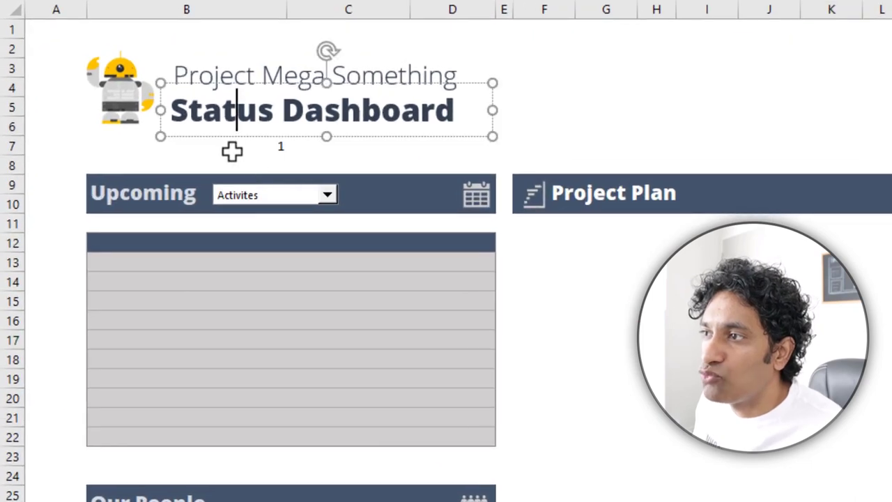
{"action": "left_click", "coordinate": [231, 150]}
{"action": "left_click", "coordinate": [327, 195]}
{"action": "left_click", "coordinate": [312, 224]}
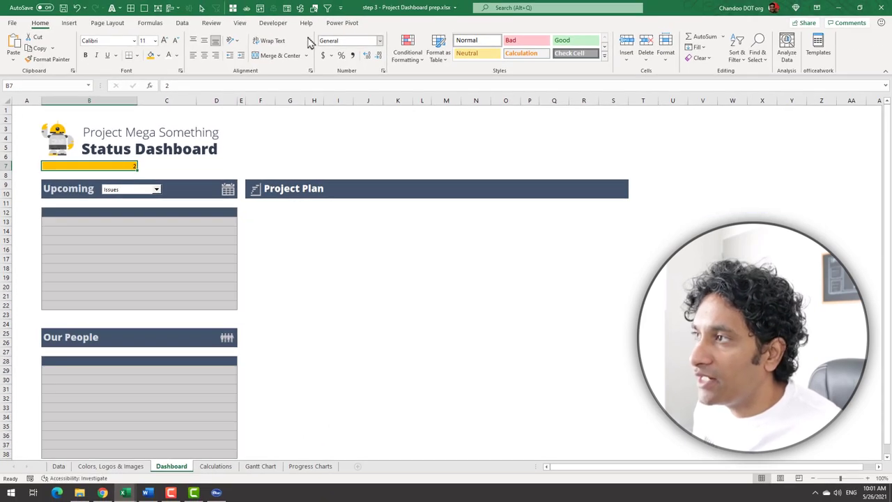
Clear B7 and relink the drop-down's choice to Calculations cell J8
{"action": "left_click", "coordinate": [698, 58]}
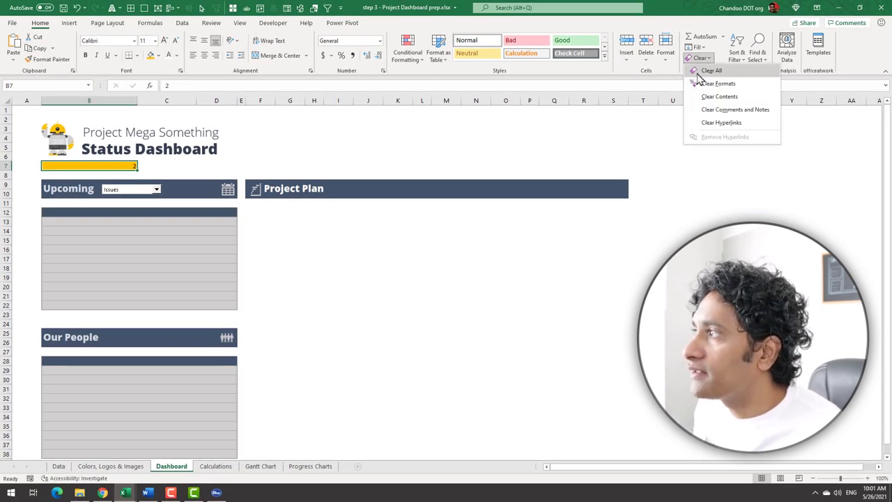
{"action": "left_click", "coordinate": [697, 81]}
{"action": "left_click", "coordinate": [153, 195]}
{"action": "right_click", "coordinate": [154, 195]}
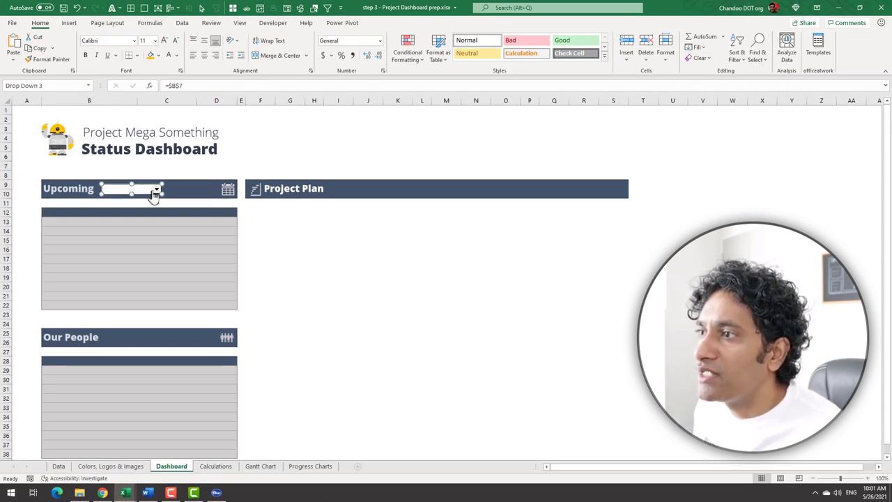
{"action": "left_click", "coordinate": [202, 278]}
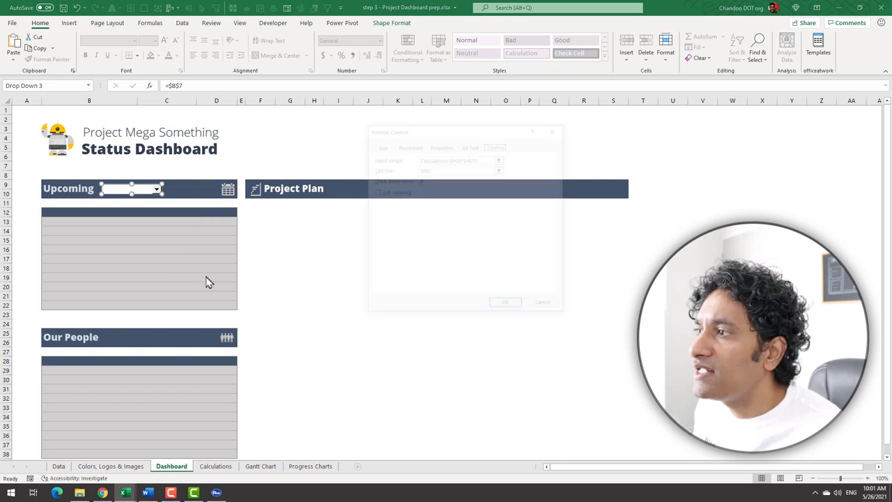
{"action": "double_click", "coordinate": [454, 169]}
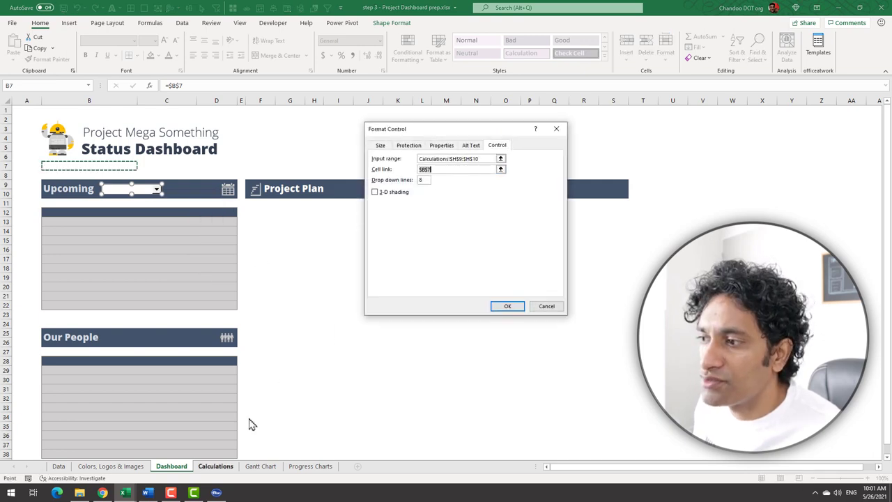
{"action": "left_click", "coordinate": [216, 466]}
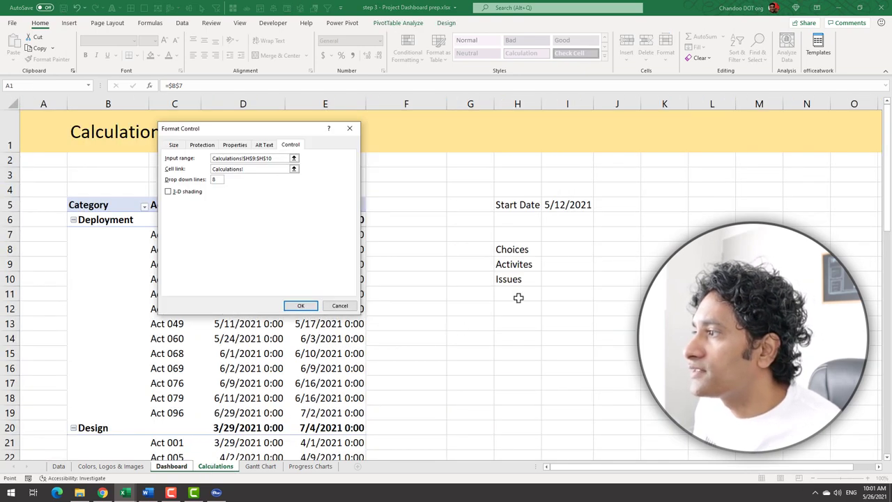
{"action": "left_click", "coordinate": [616, 249]}
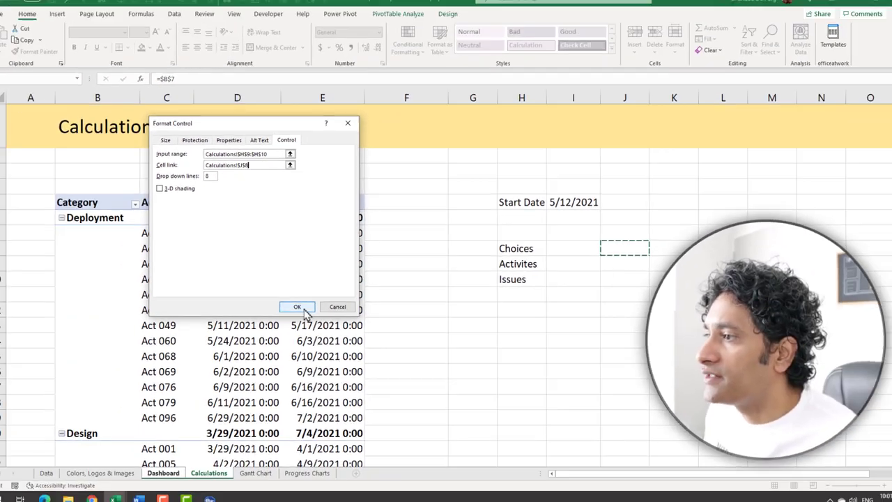
{"action": "left_click", "coordinate": [265, 322]}
Pick an option in the Upcoming drop-down and check the result on Calculations
{"action": "left_click", "coordinate": [292, 237]}
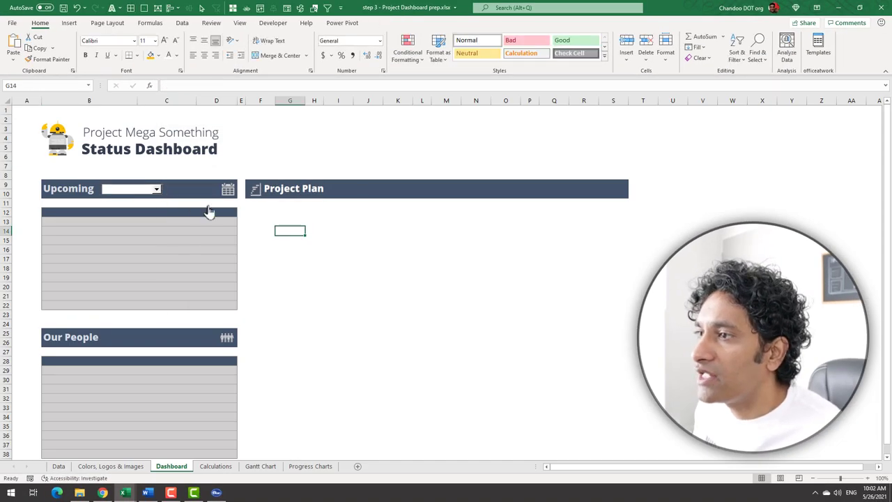
{"action": "left_click", "coordinate": [156, 189]}
{"action": "left_click", "coordinate": [144, 204]}
{"action": "left_click", "coordinate": [209, 470]}
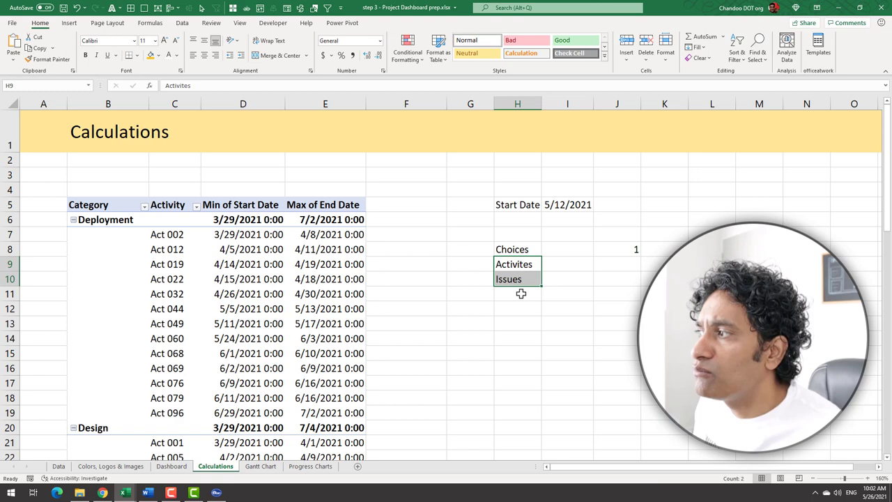
Check the linked value in J8, then select cell H6 for a new label
{"action": "left_click", "coordinate": [611, 248]}
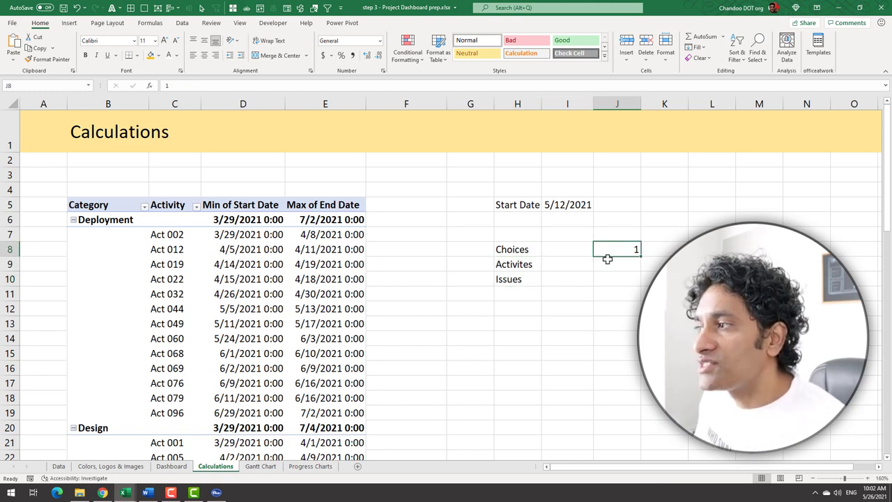
{"action": "left_click", "coordinate": [174, 467]}
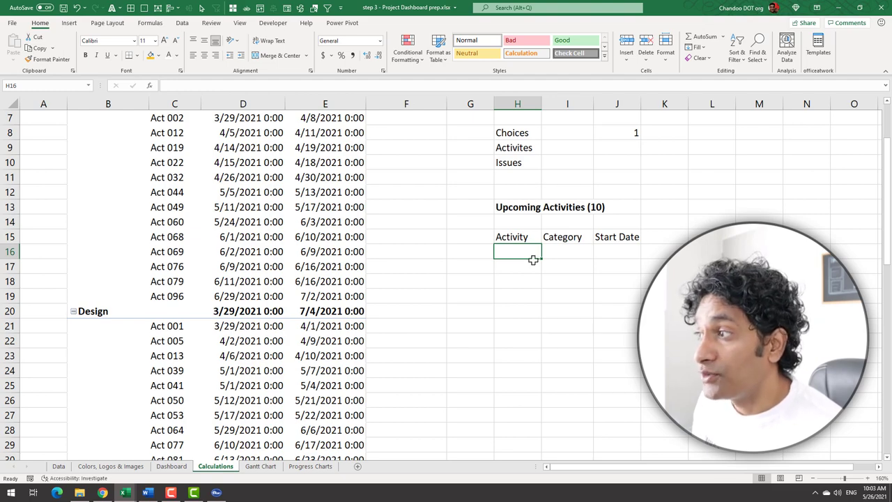
{"action": "scroll", "coordinate": [532, 259], "scroll_direction": "up", "scroll_amount": 2}
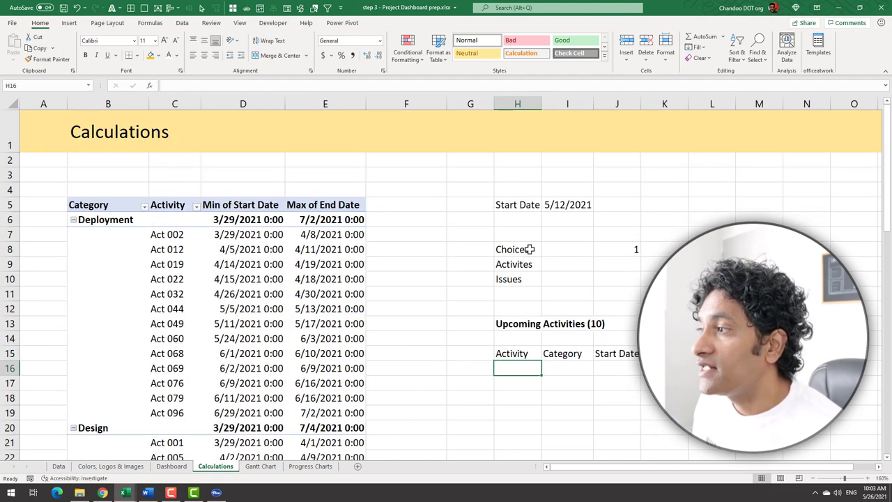
{"action": "left_click", "coordinate": [521, 222]}
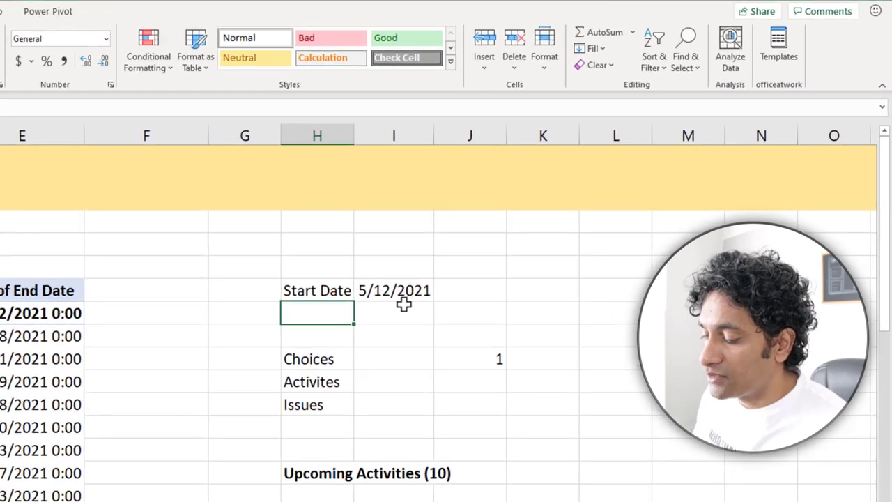
Add a Current Date label with =TODAY() beside it in I6
{"action": "type", "text": "Current Date"}
{"action": "key", "text": "Tab"}
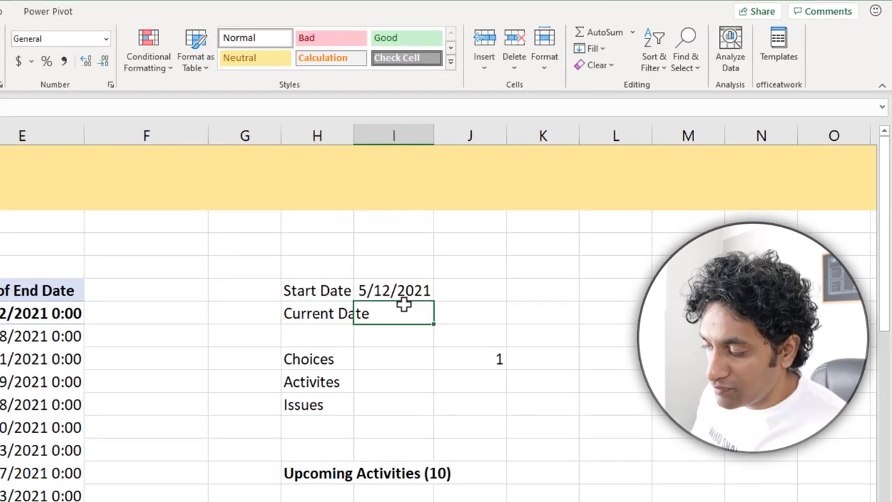
{"action": "type", "text": "= today"}
{"action": "key", "text": "Tab"}
{"action": "type", "text": ")"}
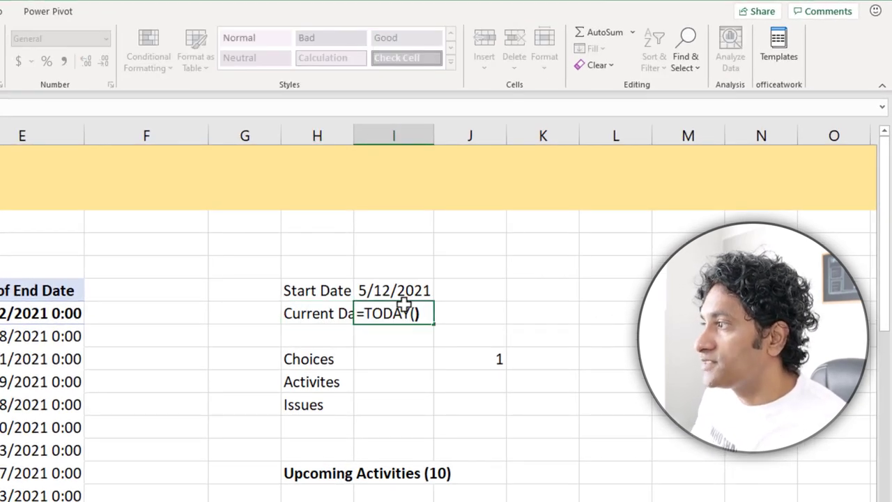
{"action": "key", "text": "ctrl+Return"}
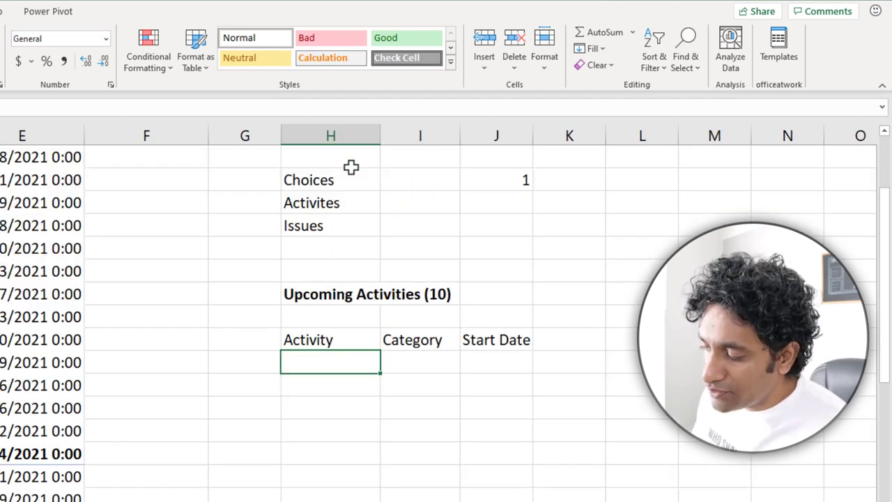
Enter =FILTER(activities,activities[Start Date]>$I$6) in H16
{"action": "type", "text": "=filter"}
{"action": "key", "text": "Tab"}
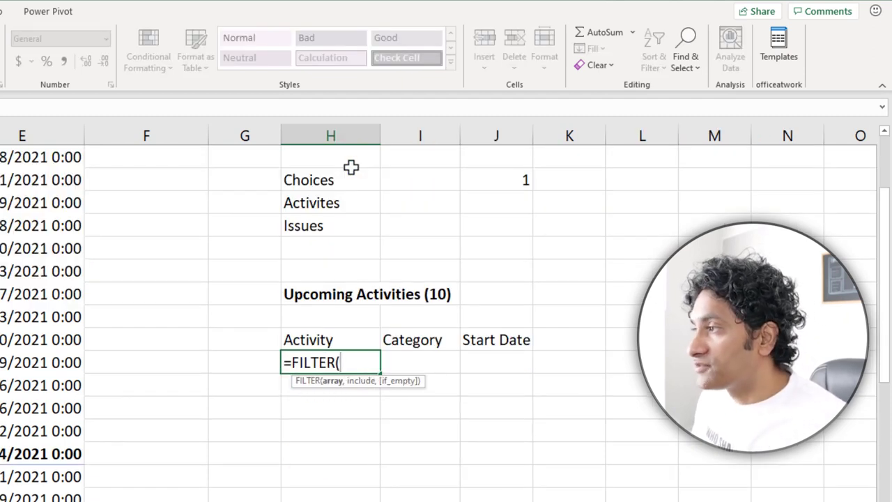
{"action": "type", "text": "ac"}
{"action": "key", "text": "Down"}
{"action": "key", "text": "Down"}
{"action": "key", "text": "Down"}
{"action": "key", "text": "Down"}
{"action": "key", "text": "Down"}
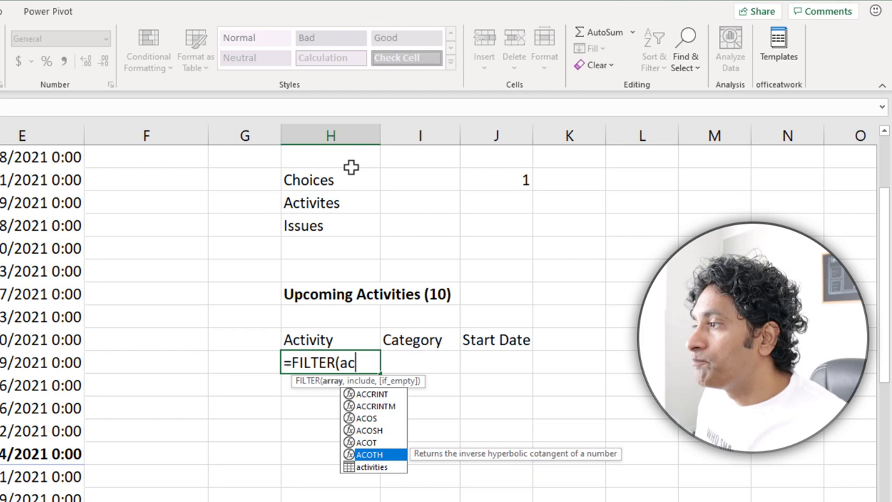
{"action": "key", "text": "Down"}
{"action": "key", "text": "Tab"}
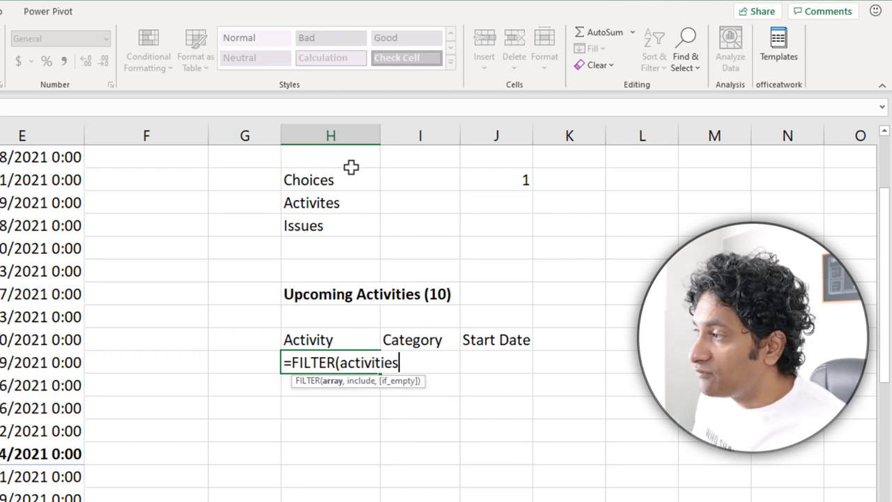
{"action": "type", "text": ",act"}
{"action": "key", "text": "Tab"}
{"action": "type", "text": "["}
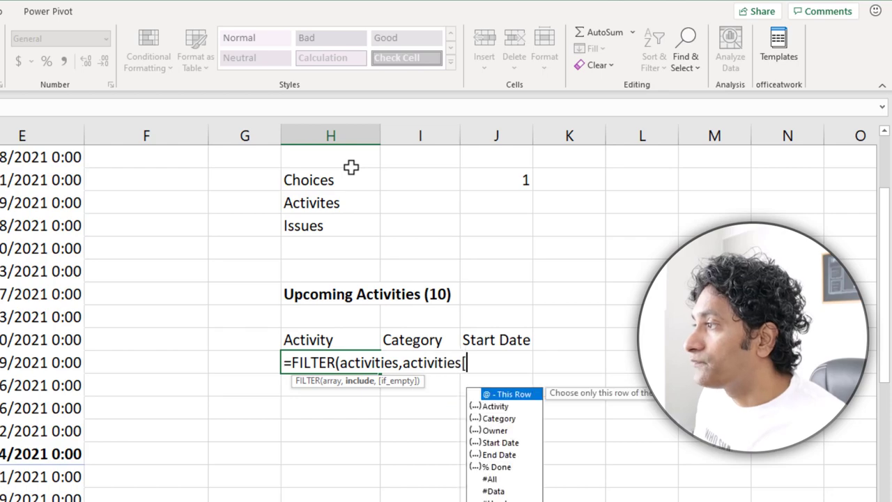
{"action": "type", "text": "sta"}
{"action": "key", "text": "Tab"}
{"action": "type", "text": "]"}
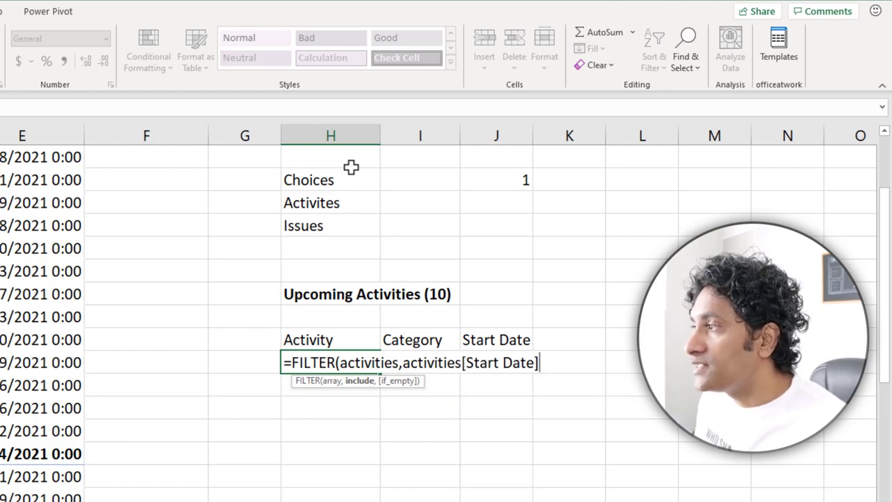
{"action": "key", "text": "Up"}
{"action": "key", "text": "Up"}
{"action": "key", "text": "Up"}
{"action": "key", "text": "Up"}
{"action": "key", "text": "Up"}
{"action": "key", "text": "Up"}
{"action": "key", "text": "Up"}
{"action": "key", "text": "Up"}
{"action": "key", "text": "Up"}
{"action": "key", "text": "Up"}
{"action": "key", "text": "Right"}
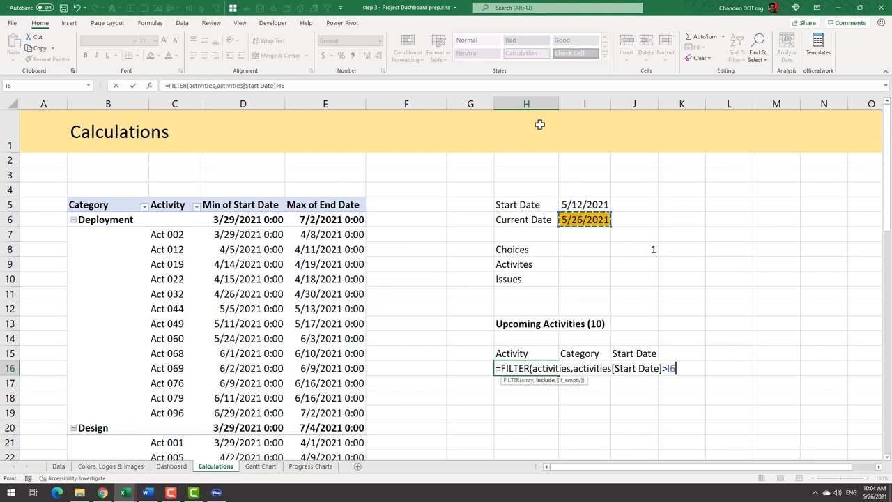
{"action": "type", "text": ")"}
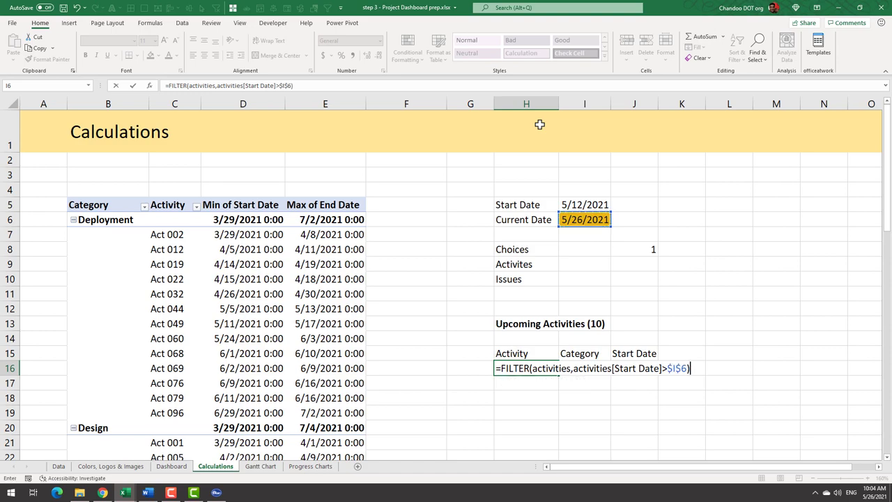
{"action": "key", "text": "ctrl+Return"}
Scroll through the spilled activities and reopen H16's formula for editing
{"action": "scroll", "coordinate": [620, 333], "scroll_direction": "down", "scroll_amount": 14}
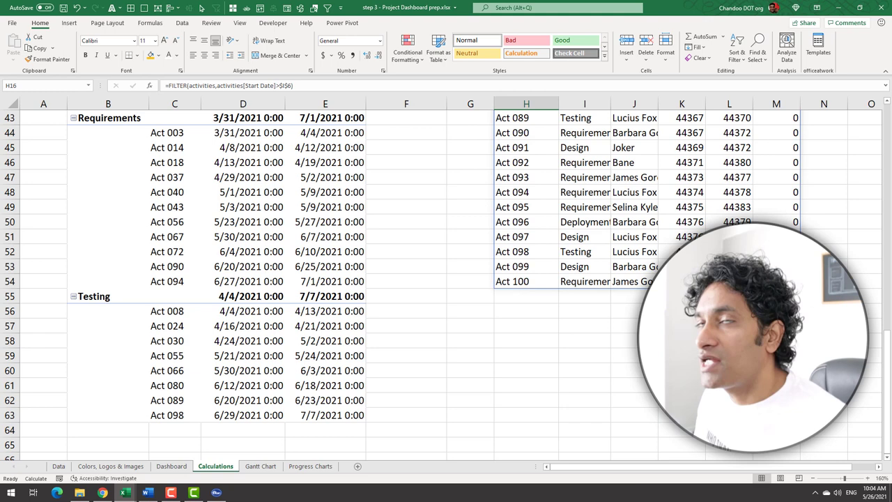
{"action": "scroll", "coordinate": [446, 279], "scroll_direction": "up", "scroll_amount": 10}
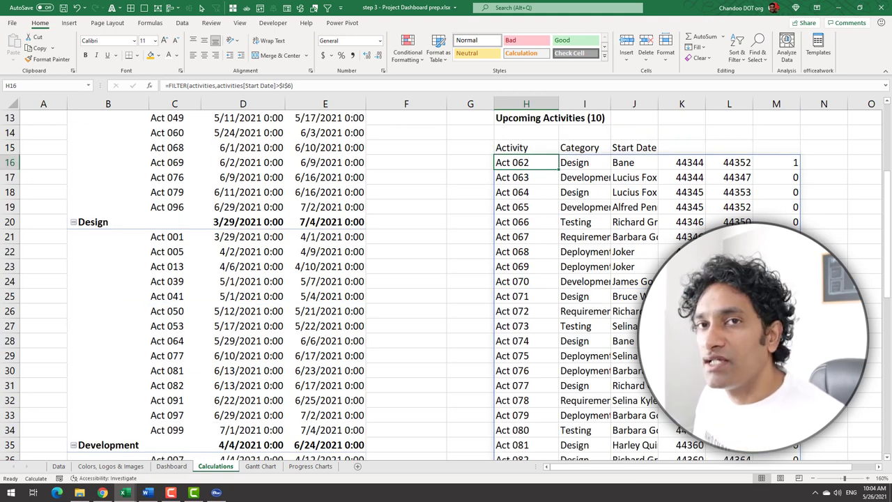
{"action": "key", "text": "F2"}
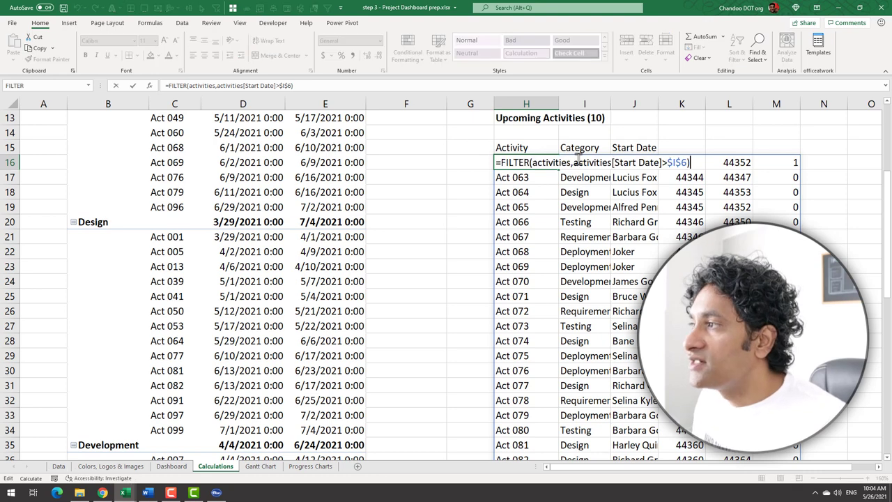
Wrap the FILTER in INDEX with SEQUENCE(10) to return only ten activities
{"action": "left_click", "coordinate": [503, 162]}
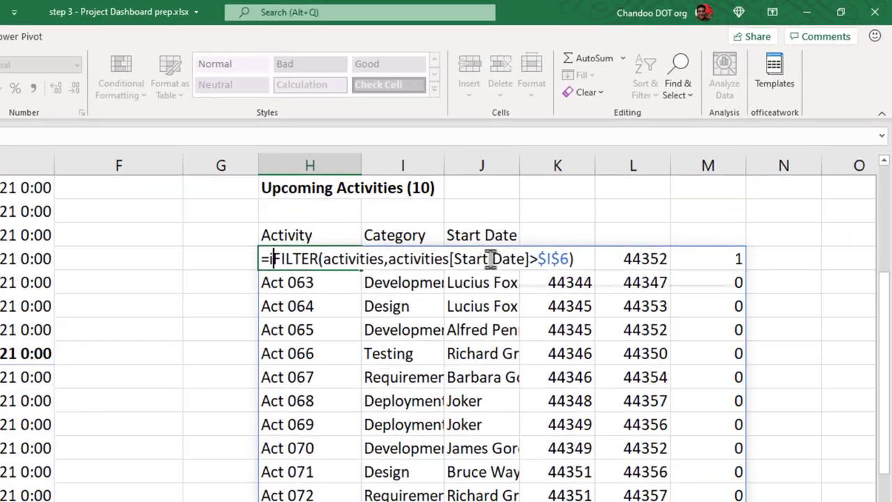
{"action": "type", "text": "inde"}
{"action": "key", "text": "Tab"}
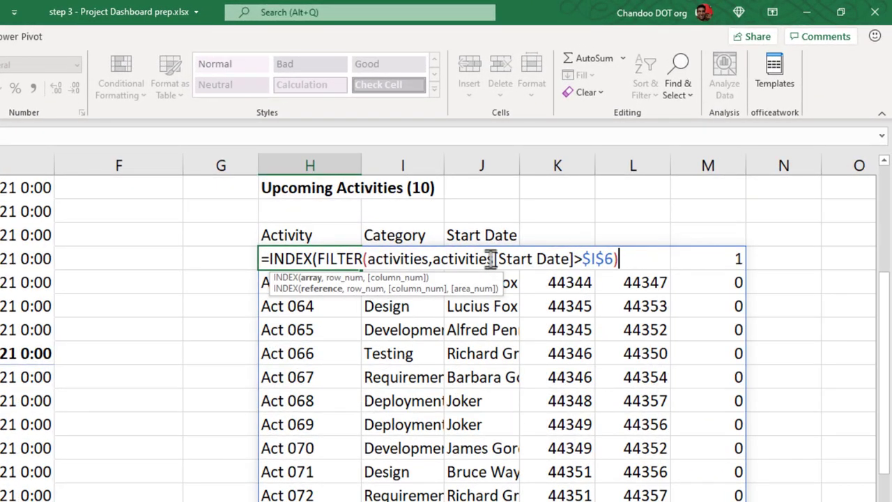
{"action": "type", "text": ","}
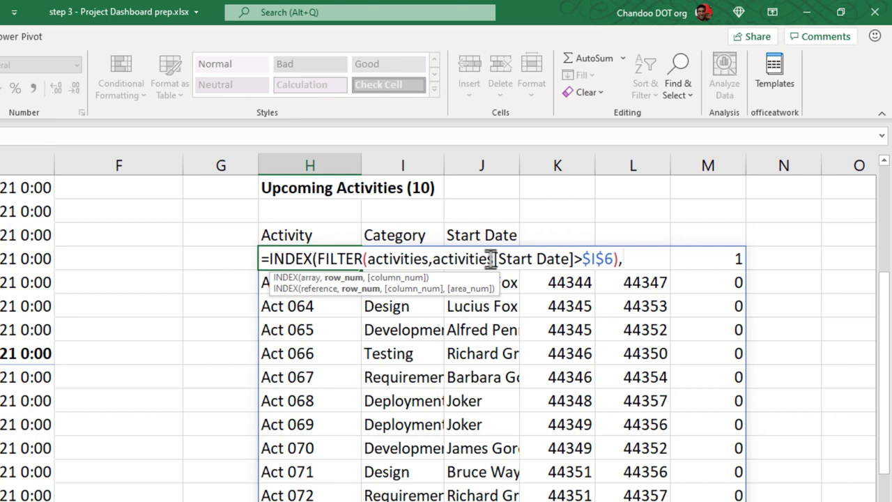
{"action": "type", "text": "seq"}
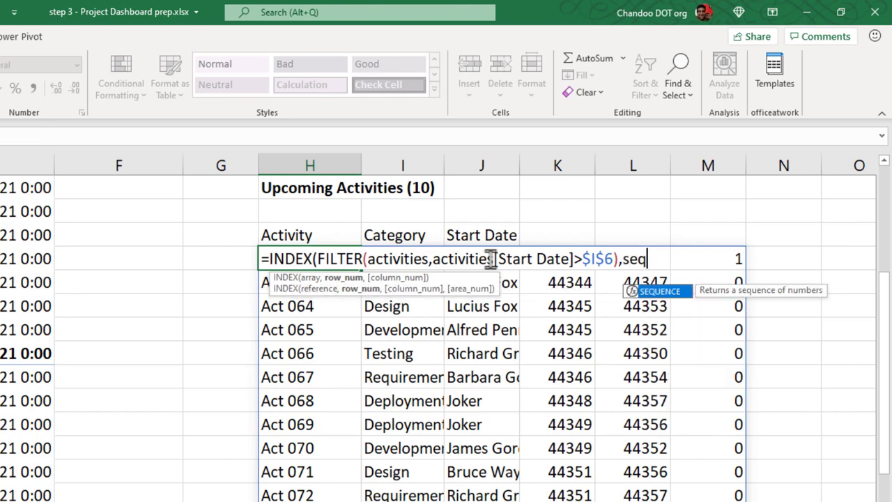
{"action": "key", "text": "Tab"}
{"action": "type", "text": "10))"}
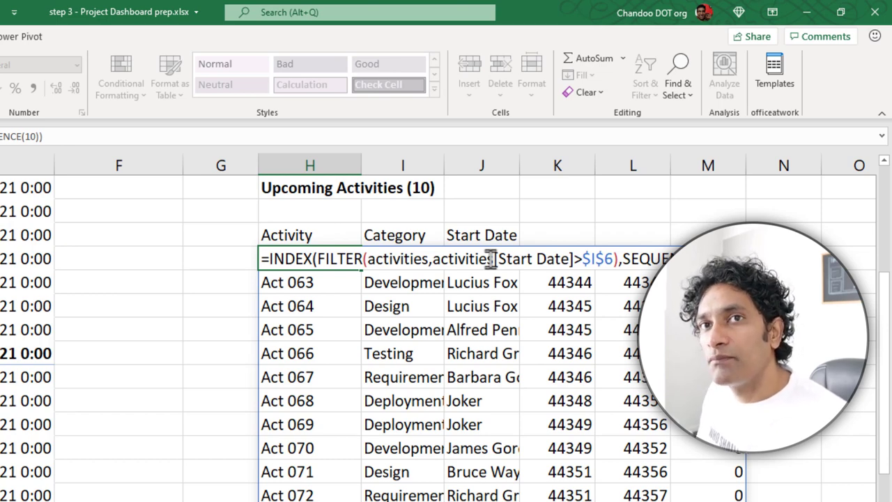
{"action": "key", "text": "ctrl+Return"}
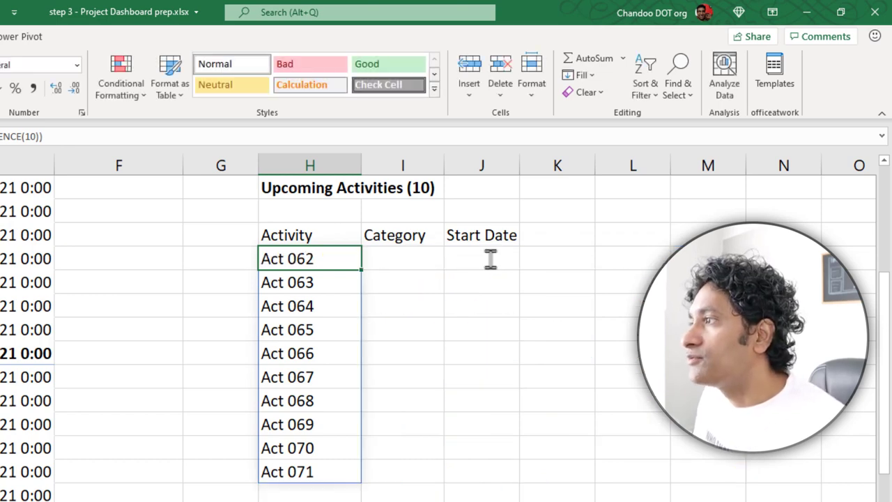
{"action": "key", "text": "F2"}
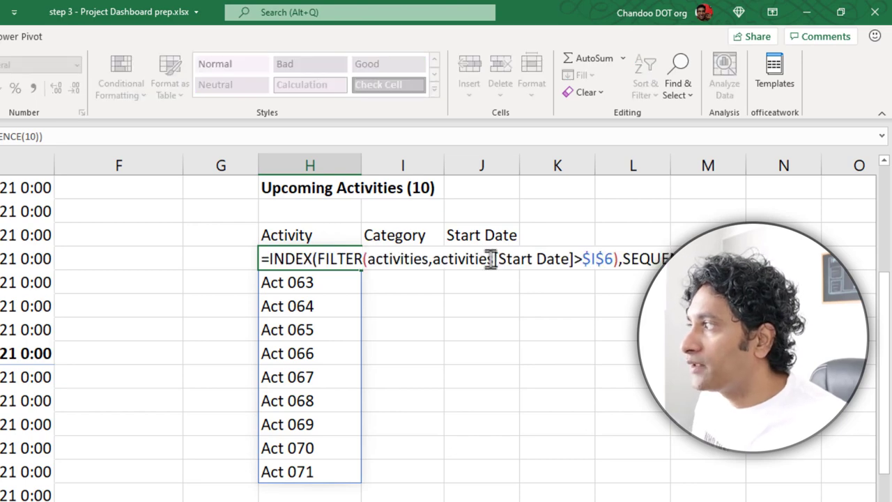
{"action": "key", "text": "Escape"}
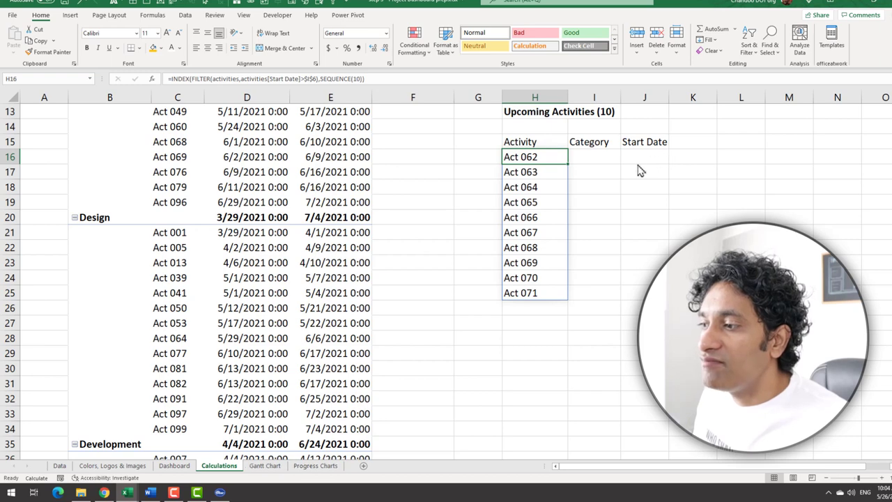
On the Data sheet, identify Activity, Category and Start Date as columns 1, 2 and 4
{"action": "left_click", "coordinate": [59, 466]}
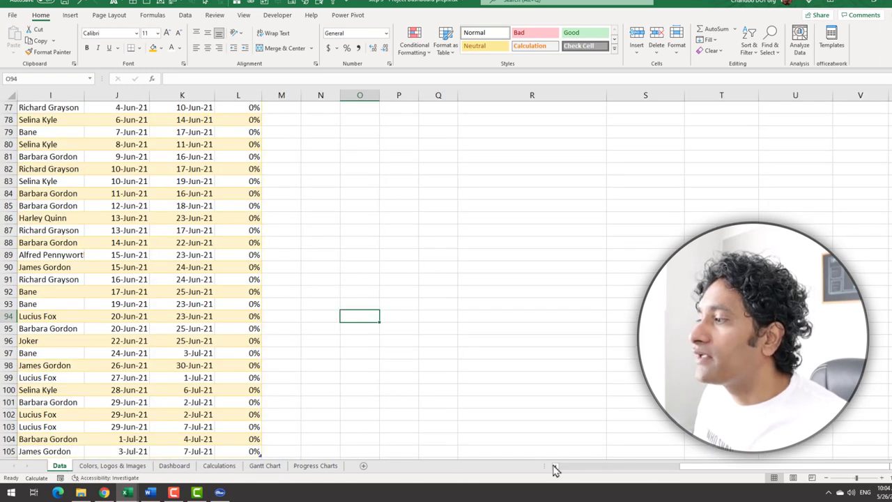
{"action": "left_click", "coordinate": [629, 465]}
{"action": "key", "text": "ctrl+Home"}
{"action": "left_click", "coordinate": [237, 187]}
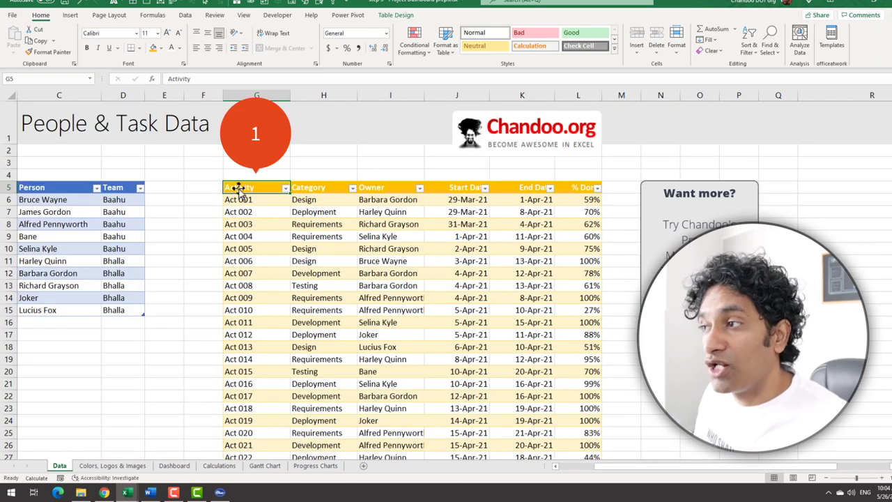
{"action": "left_click", "coordinate": [322, 186]}
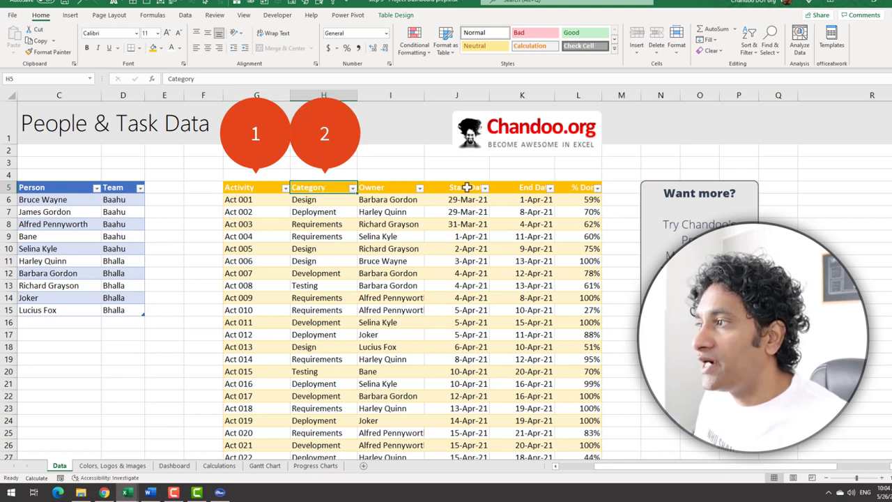
{"action": "left_click", "coordinate": [466, 187]}
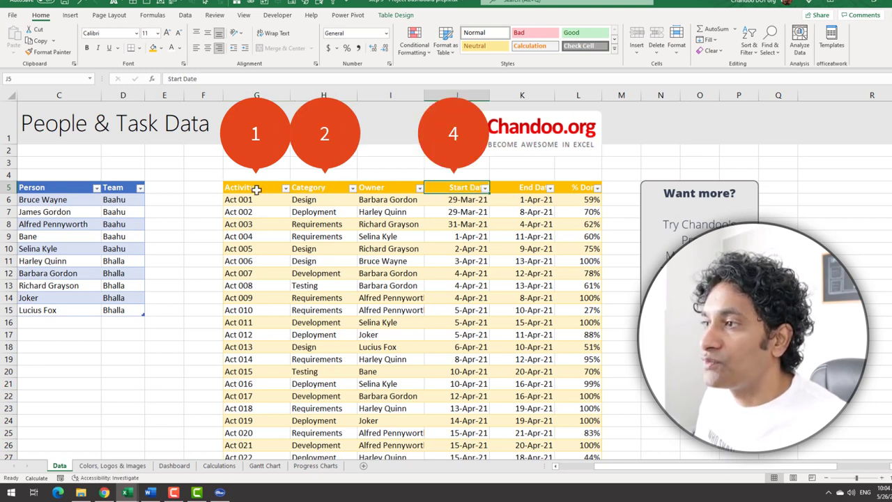
{"action": "left_click", "coordinate": [257, 189]}
{"action": "left_click", "coordinate": [317, 188]}
{"action": "left_click", "coordinate": [463, 188]}
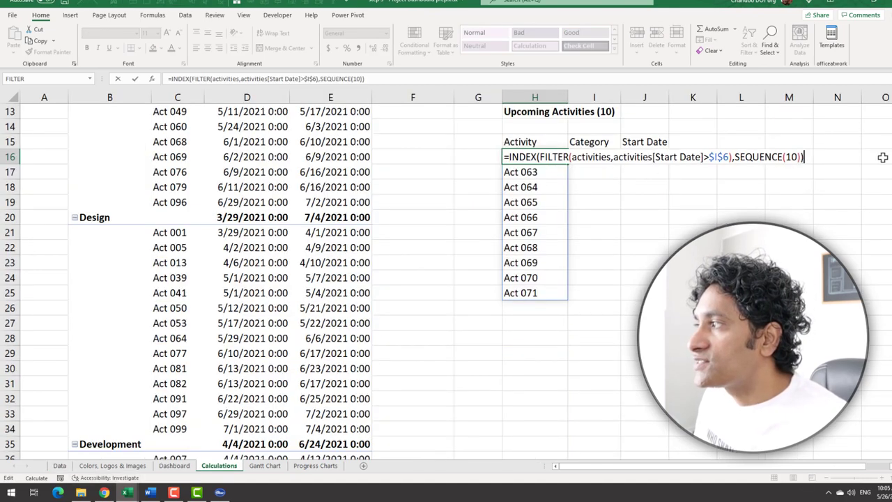
Add the {1,2,4} column argument so the formula returns Activity, Category and Start Date
{"action": "key", "text": "BackSpace"}
{"action": "type", "text": ","}
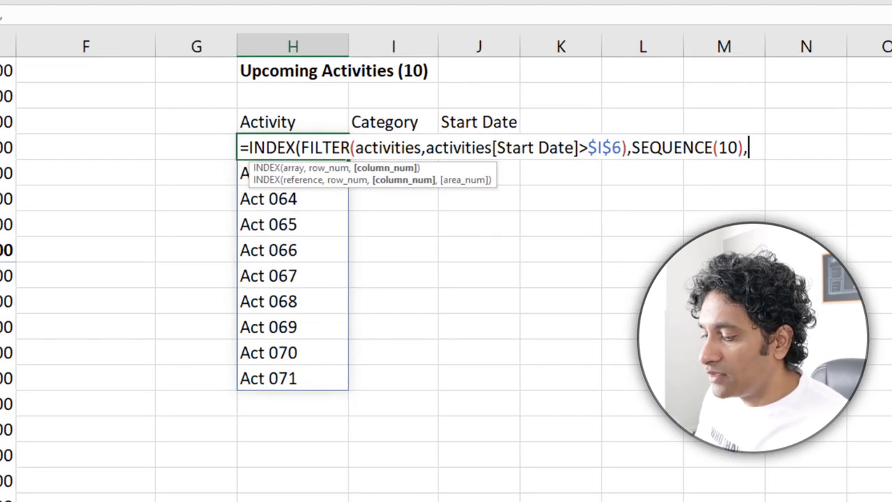
{"action": "type", "text": "{1"}
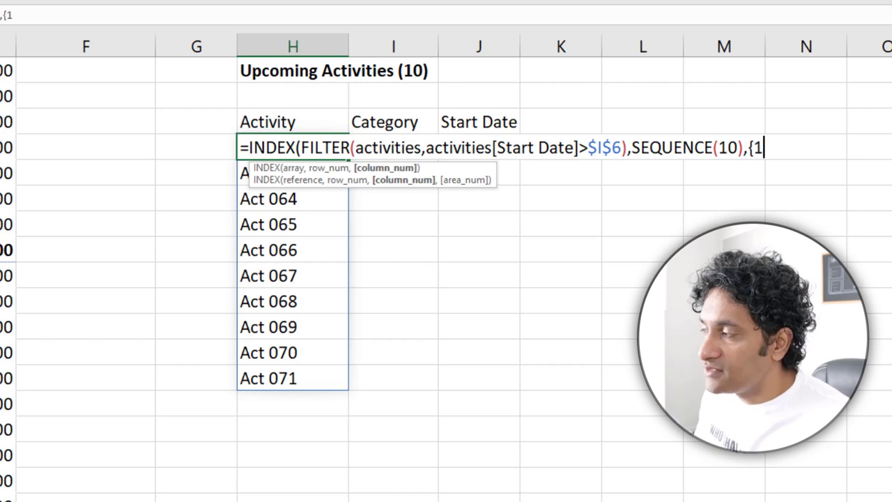
{"action": "type", "text": ",2,4})"}
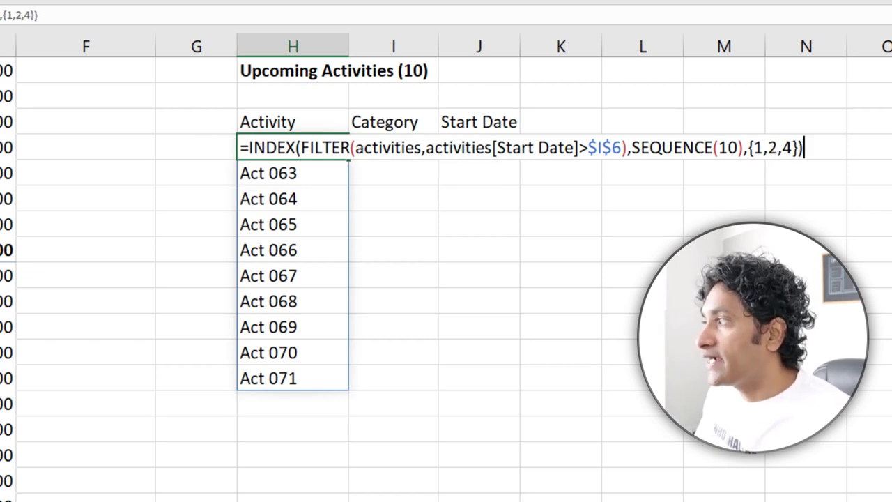
{"action": "key", "text": "ctrl+Return"}
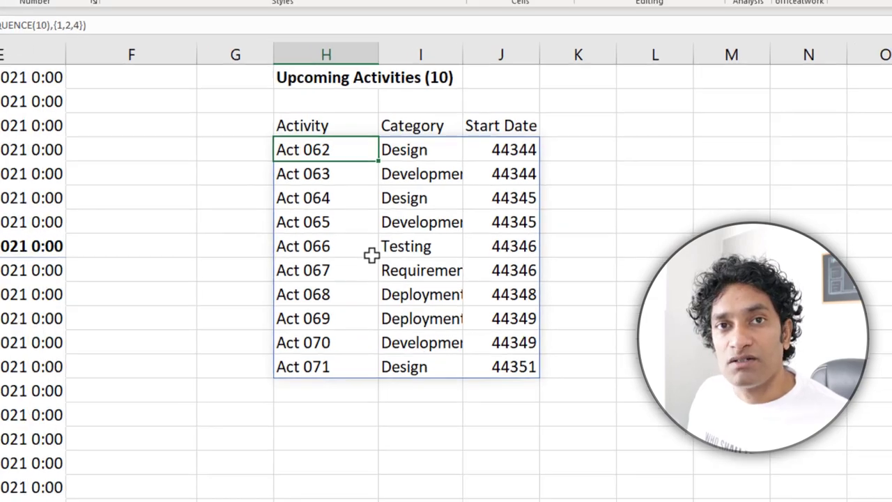
Format Start Dates J16:J25 as Short Date (5/28/2021–6/4/2021), then select the Choices cell J8
{"action": "key", "text": "Right"}
{"action": "key", "text": "Right"}
{"action": "key", "text": "ctrl+shift+Down"}
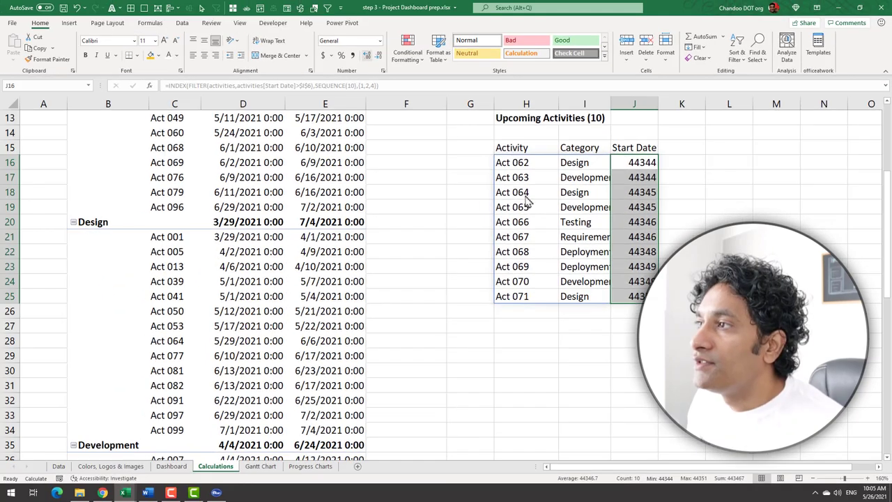
{"action": "left_click", "coordinate": [382, 43]}
{"action": "left_click", "coordinate": [361, 144]}
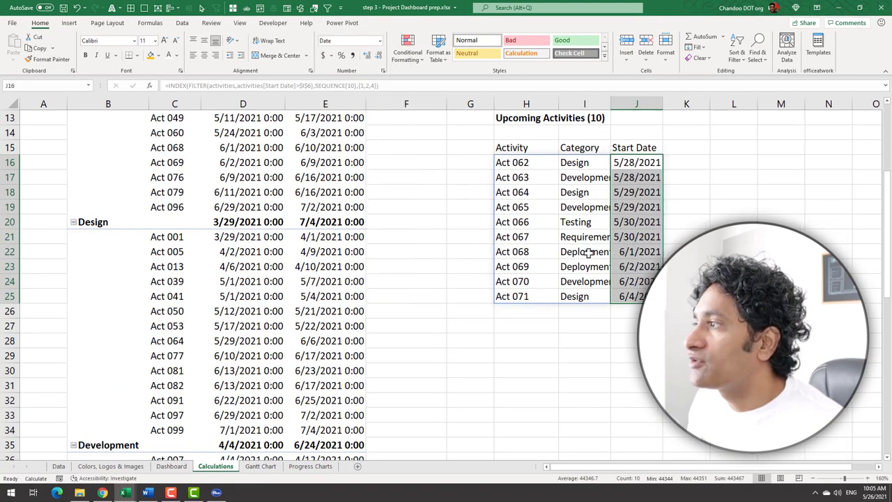
{"action": "left_click", "coordinate": [734, 326]}
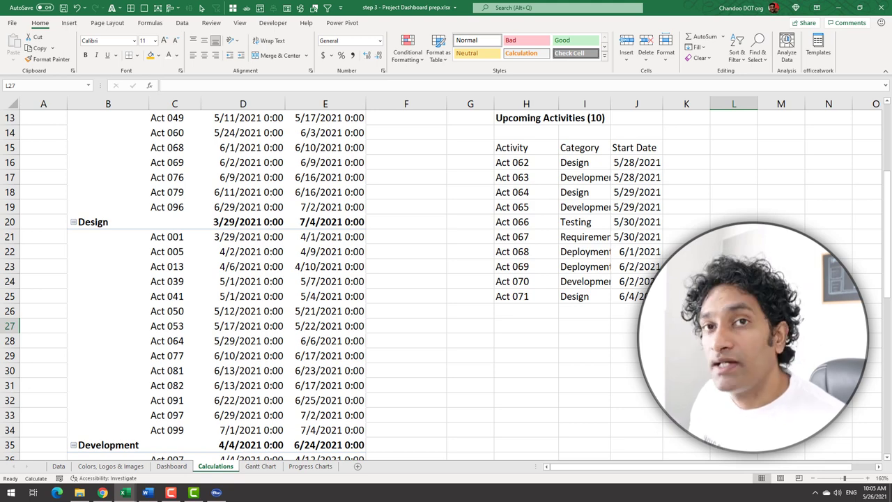
{"action": "left_click", "coordinate": [520, 346]}
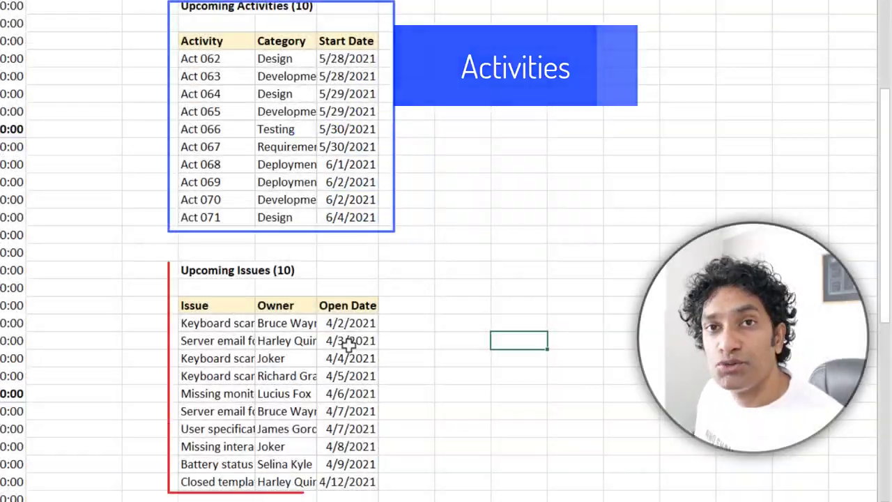
{"action": "scroll", "coordinate": [349, 345], "scroll_direction": "up", "scroll_amount": 2}
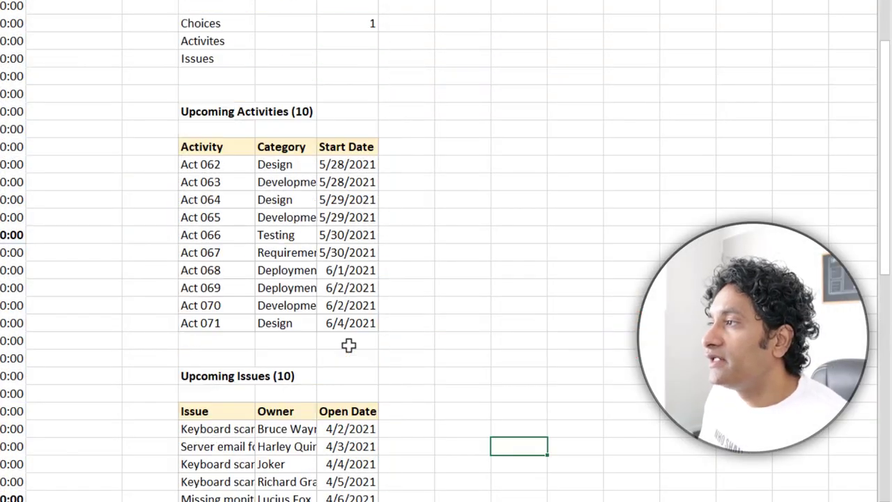
{"action": "scroll", "coordinate": [348, 345], "scroll_direction": "up", "scroll_amount": 1}
{"action": "left_click", "coordinate": [355, 73]}
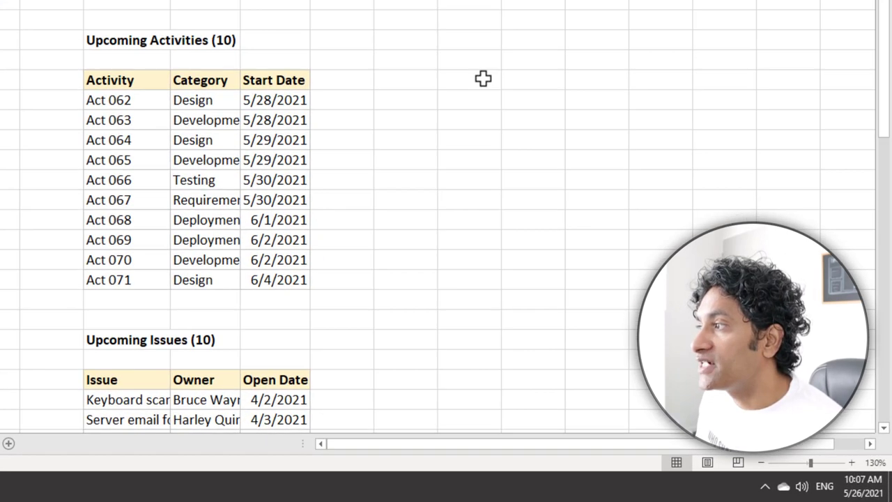
Enter =IF($J$8=1,H15,H30) beside the table to show Activities or Issues
{"action": "left_click", "coordinate": [642, 246]}
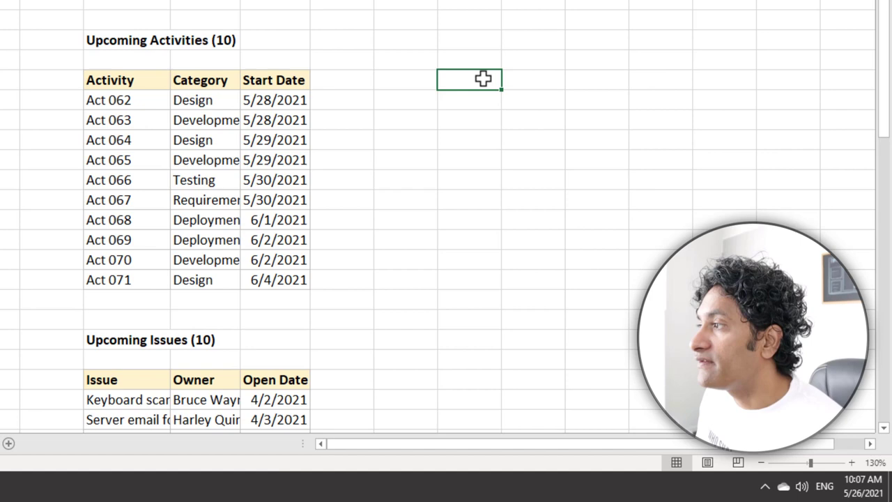
{"action": "type", "text": "="}
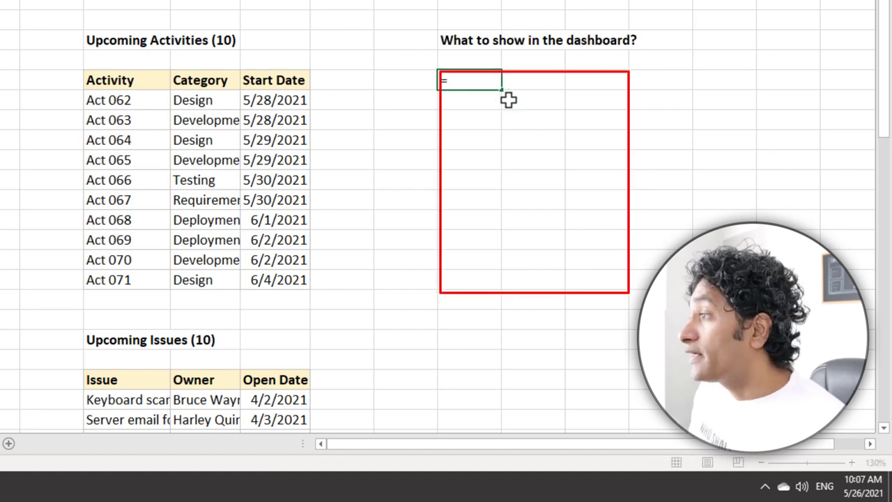
{"action": "type", "text": "IF("}
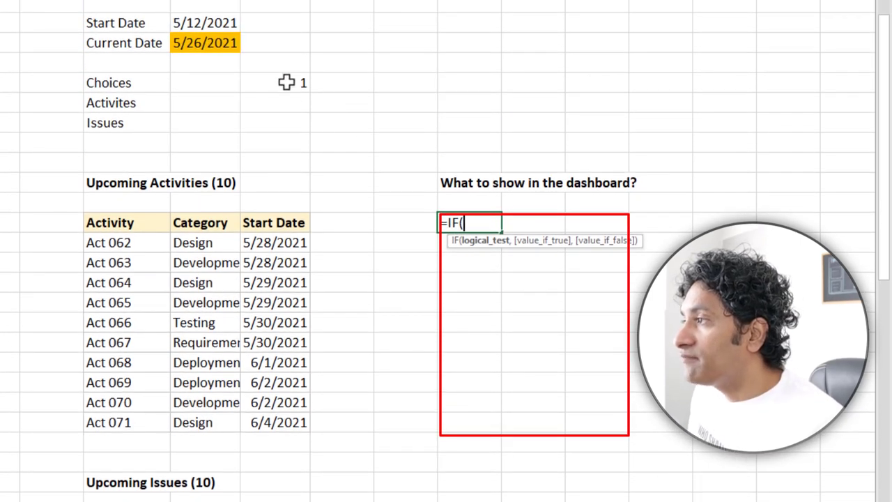
{"action": "left_click", "coordinate": [286, 82]}
{"action": "key", "text": "F4"}
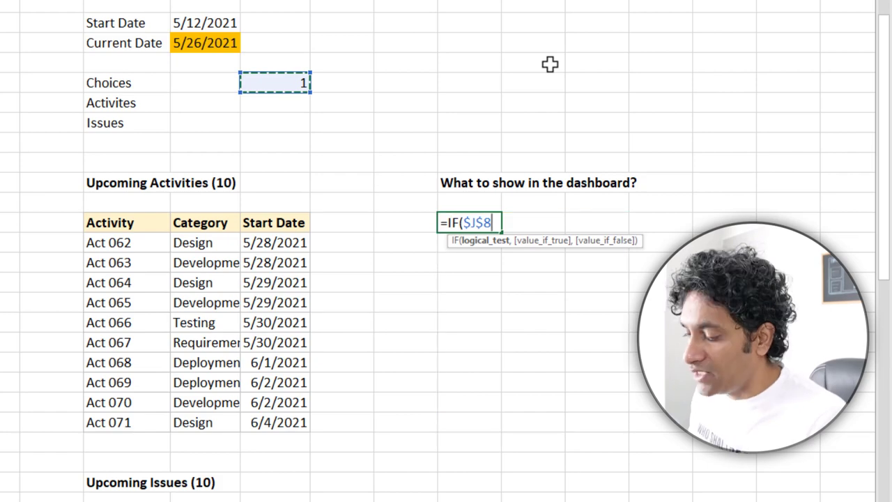
{"action": "type", "text": "=1,"}
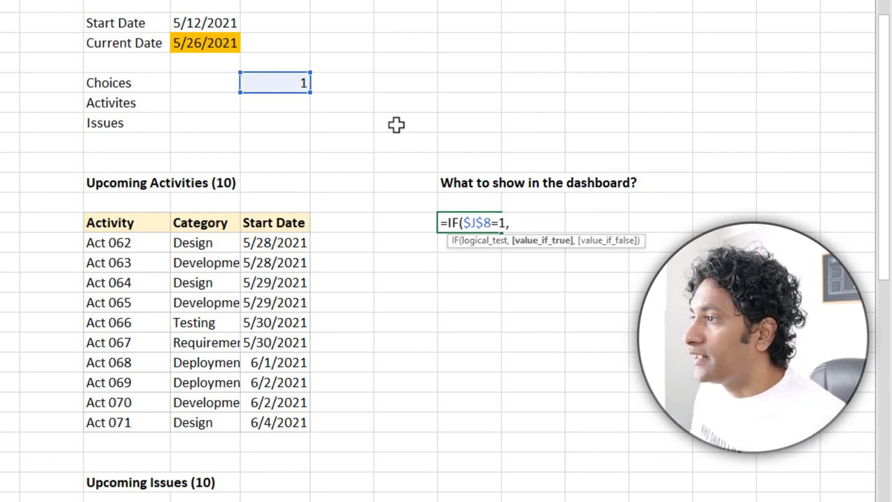
{"action": "left_click", "coordinate": [156, 225]}
{"action": "type", "text": ","}
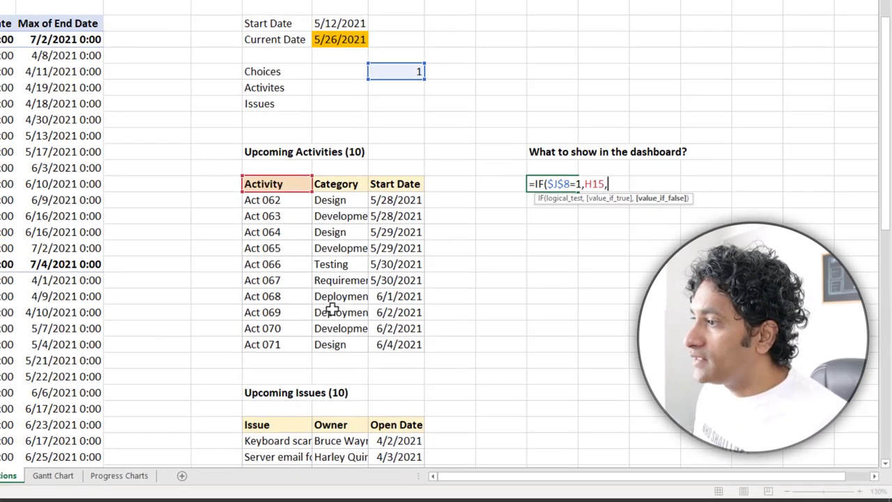
{"action": "left_click", "coordinate": [293, 422]}
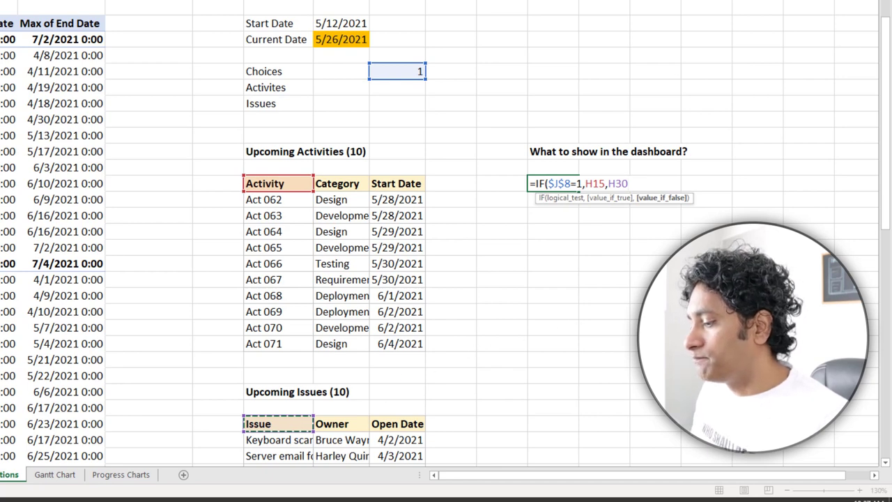
{"action": "key", "text": "Return"}
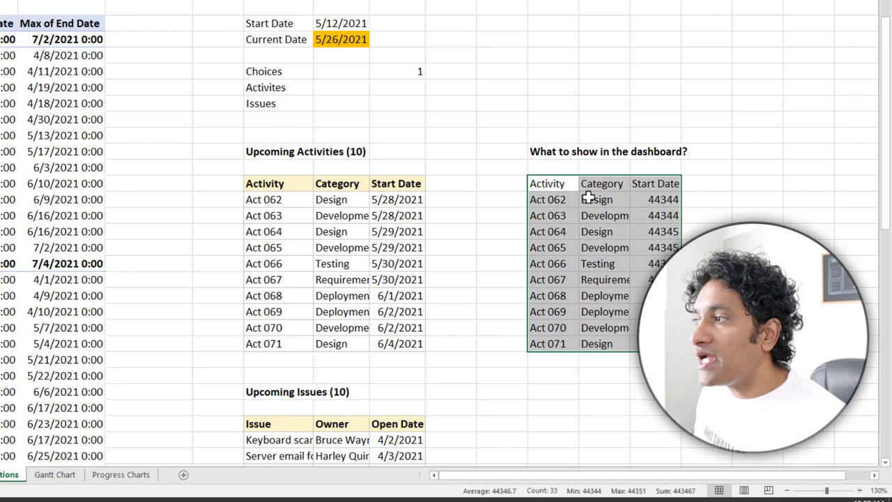
Copy the spilled dashboard range, including its headers
{"action": "left_click", "coordinate": [404, 71]}
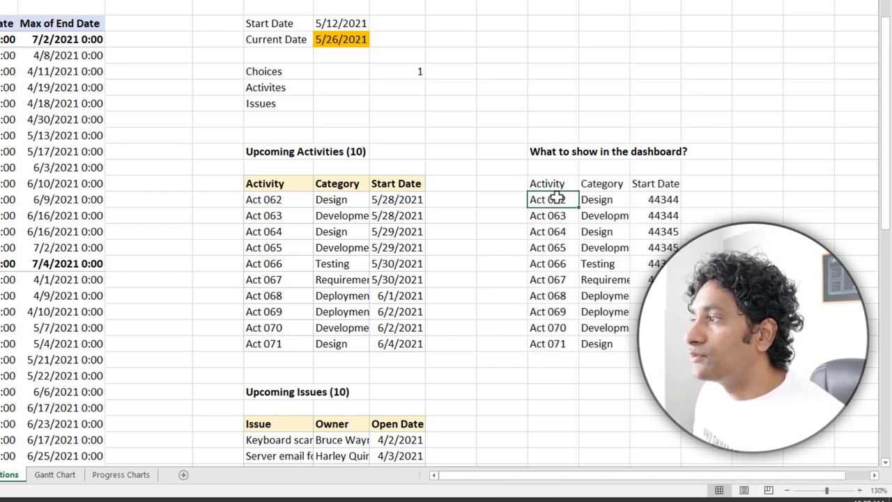
{"action": "left_click_drag", "start_coordinate": [549, 199], "coordinate": [662, 343]}
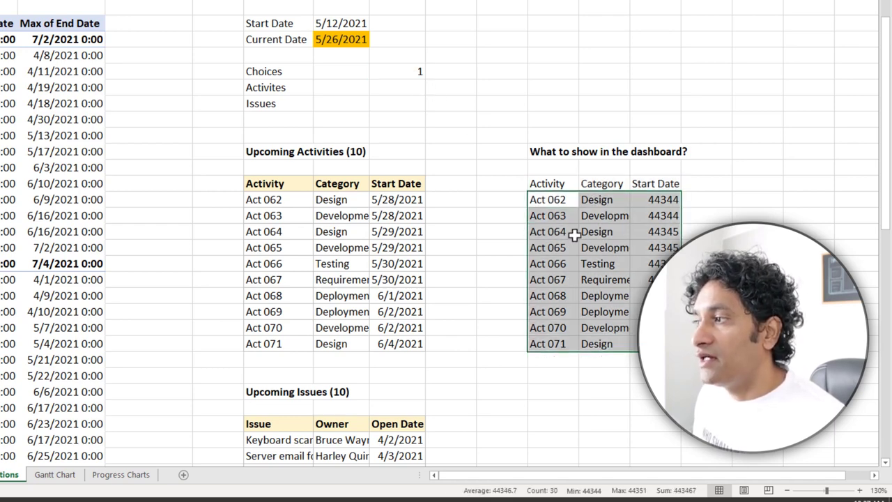
{"action": "left_click_drag", "start_coordinate": [561, 189], "coordinate": [636, 339]}
{"action": "key", "text": "ctrl+c"}
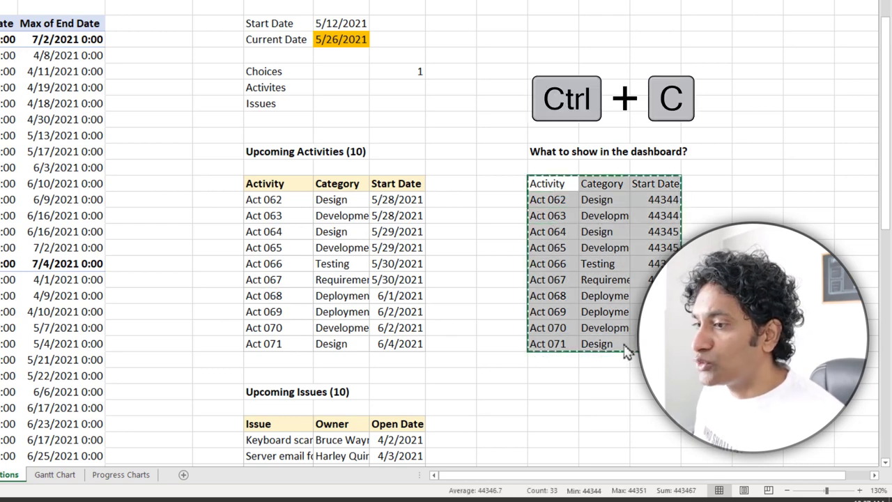
Paste the copied data into the Dashboard's Upcoming table at B12
{"action": "left_click", "coordinate": [209, 455]}
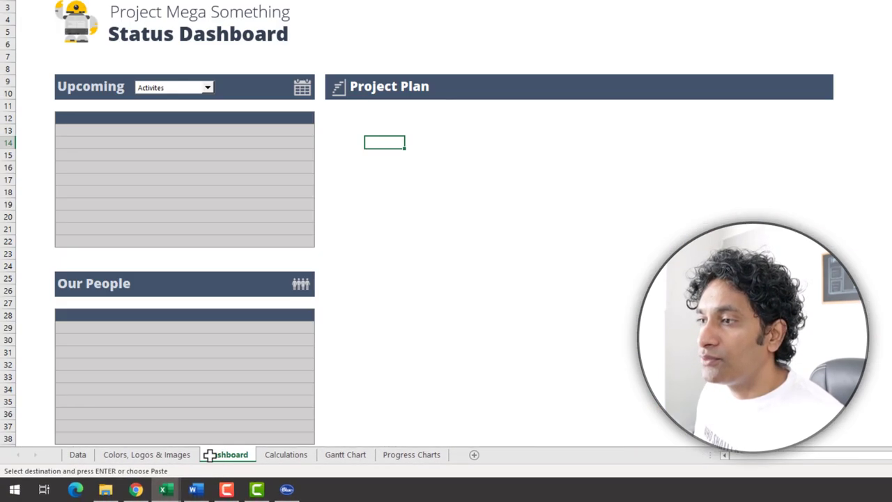
{"action": "left_click", "coordinate": [71, 116]}
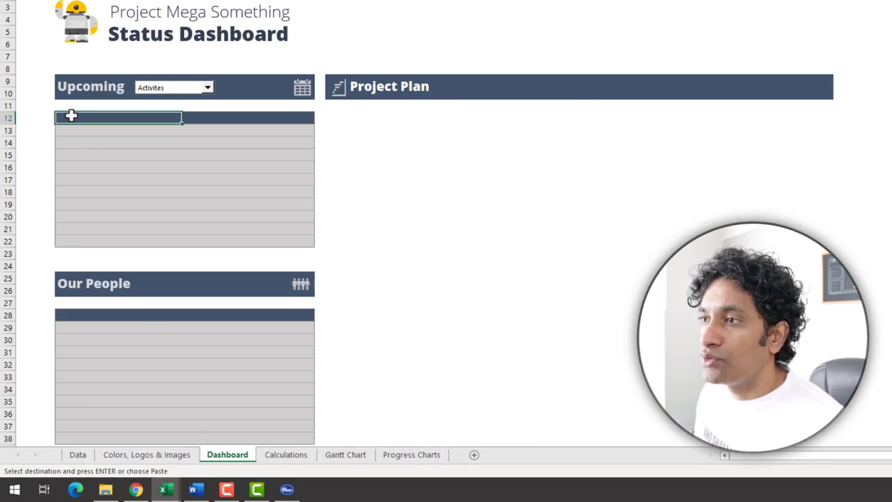
{"action": "right_click", "coordinate": [71, 116]}
{"action": "left_click", "coordinate": [196, 179]}
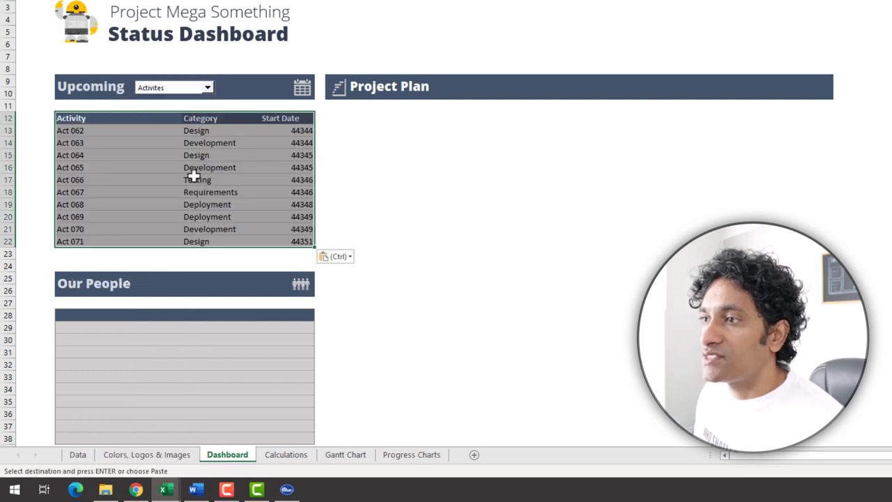
{"action": "left_click", "coordinate": [429, 175]}
{"action": "left_click_drag", "start_coordinate": [299, 123], "coordinate": [296, 245]}
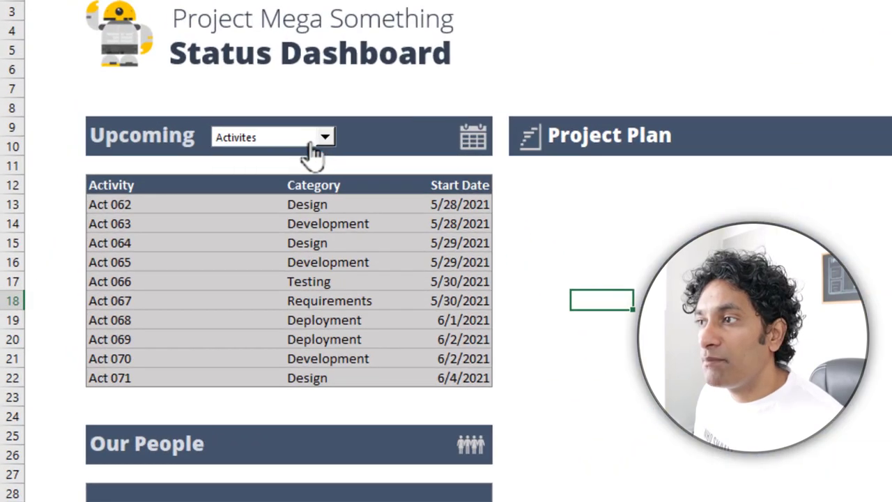
Toggle the Upcoming dropdown between Issues and Activites, ending on Issues
{"action": "left_click", "coordinate": [207, 88]}
{"action": "left_click", "coordinate": [185, 104]}
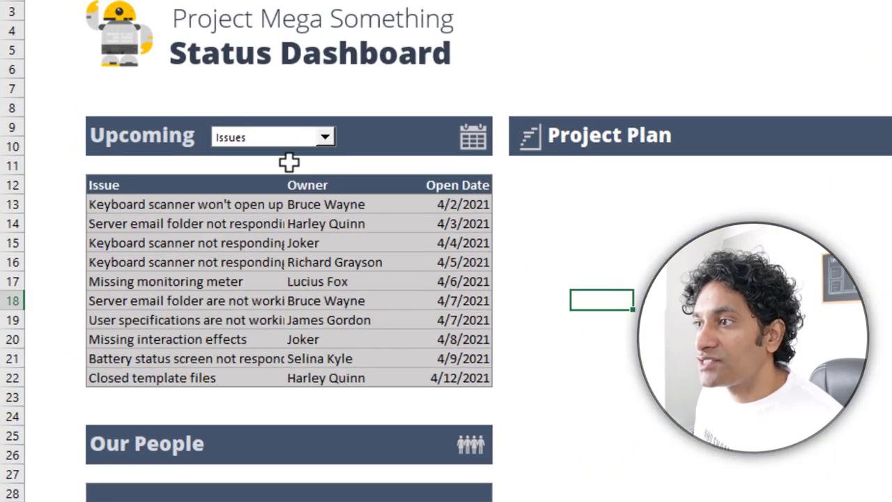
{"action": "left_click", "coordinate": [314, 142]}
{"action": "left_click", "coordinate": [293, 155]}
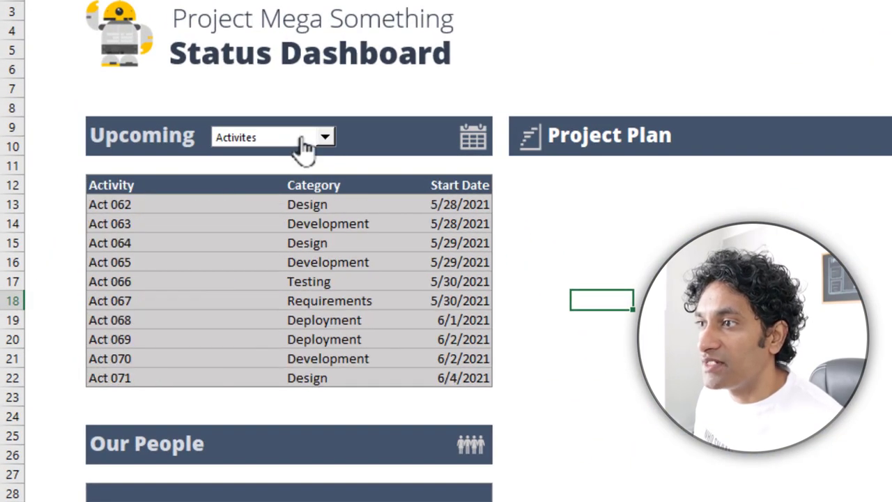
{"action": "left_click", "coordinate": [307, 143]}
{"action": "left_click", "coordinate": [293, 165]}
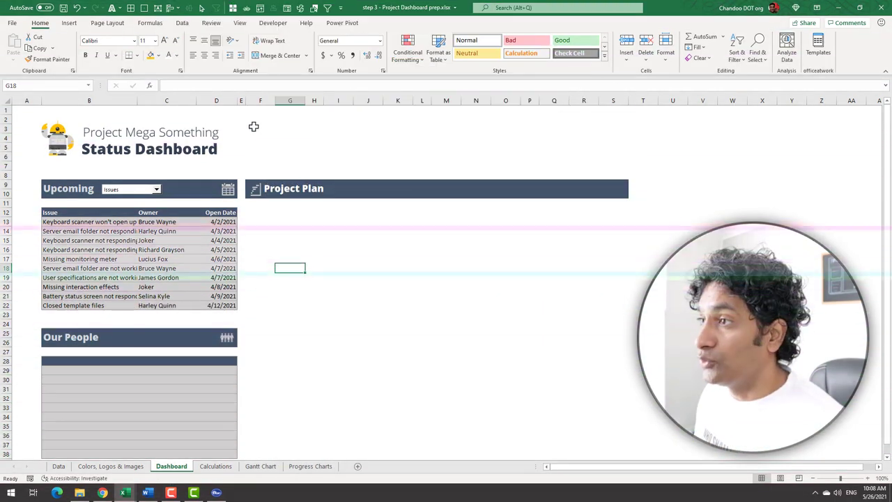
Add dark rounded KPI tiles with icons: Status, days to go, activities on-going, active issues
{"action": "key", "text": "ctrl+Page_Up"}
{"action": "left_click", "coordinate": [213, 124]}
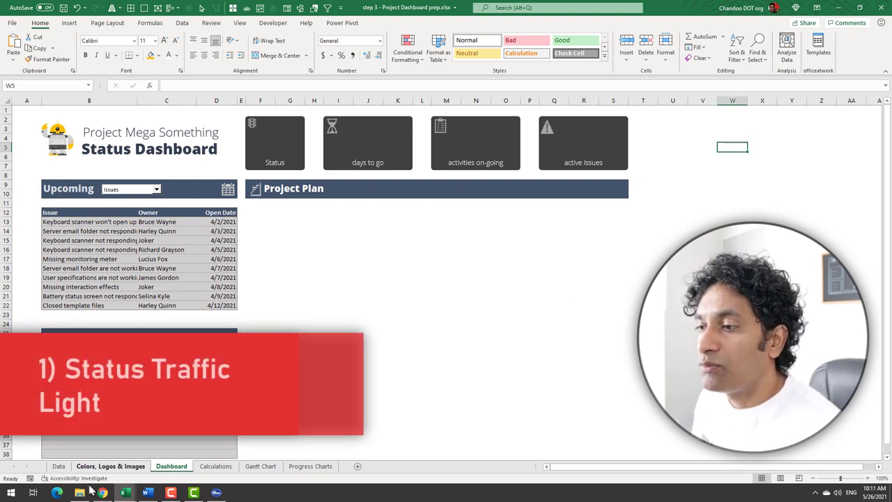
Place the green traffic light from Progress Charts into the Dashboard Status tile
{"action": "left_click", "coordinate": [296, 464]}
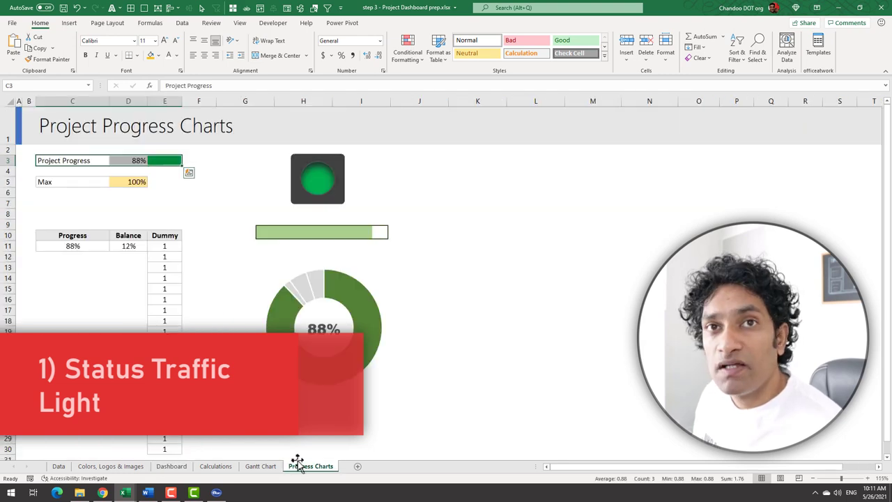
{"action": "left_click", "coordinate": [326, 184]}
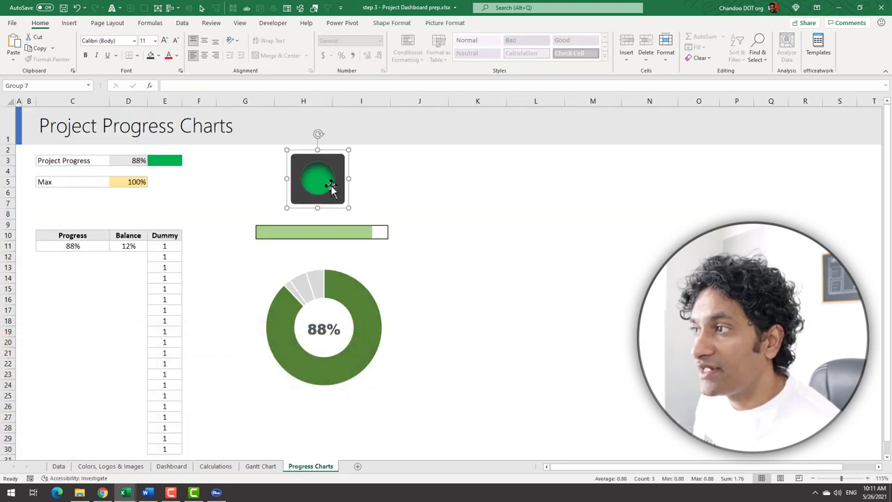
{"action": "left_click", "coordinate": [321, 179]}
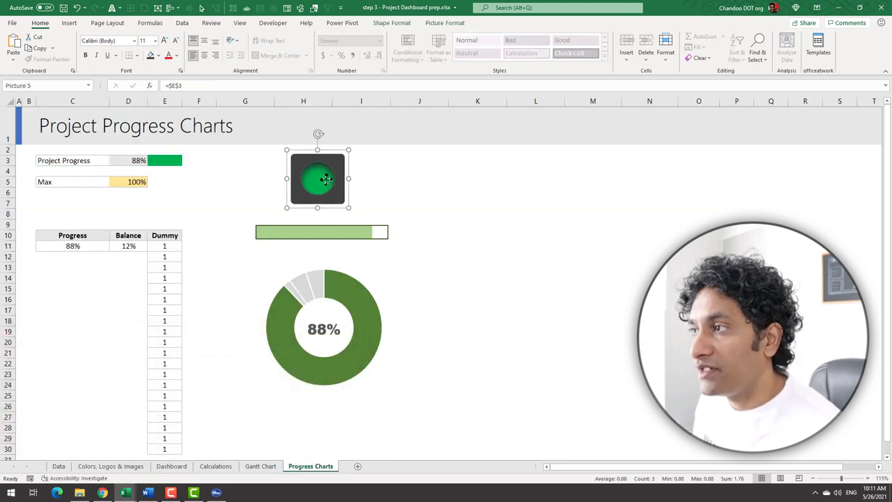
{"action": "left_click", "coordinate": [172, 466]}
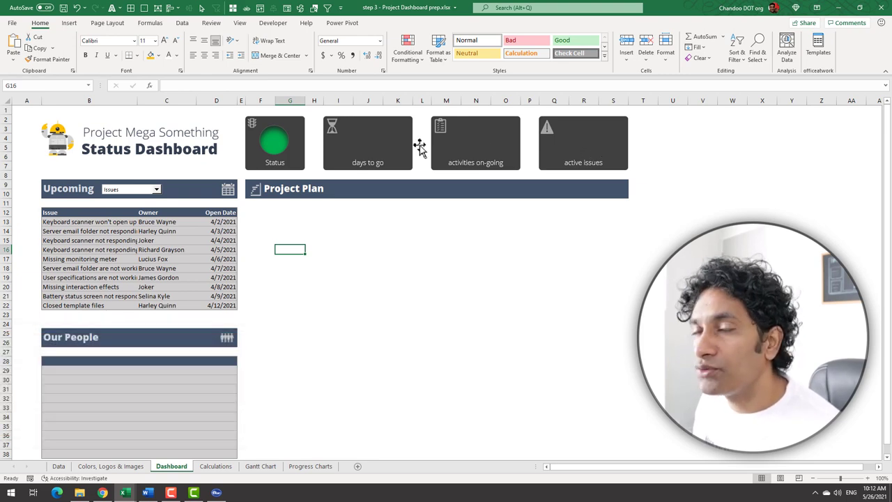
{"action": "key", "text": "ctrl+Page_Down"}
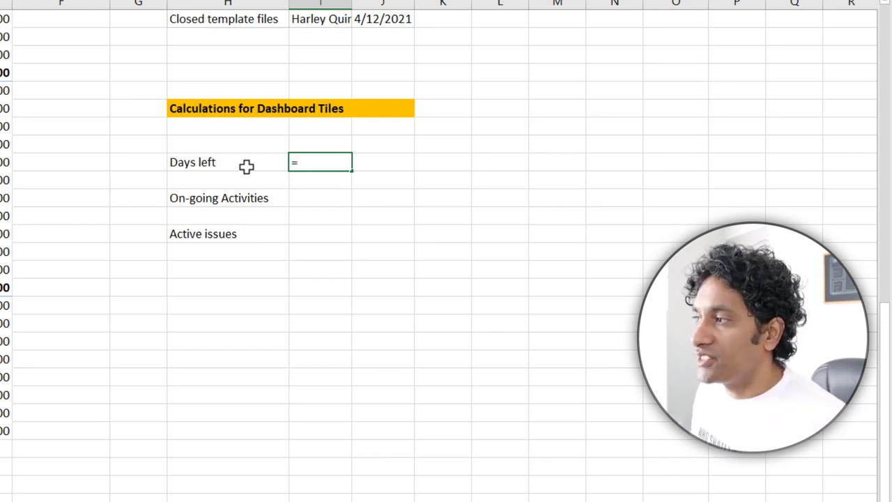
Enter =MAX(activities[End Date]) in the Days left cell, shown as a short date
{"action": "type", "text": "max"}
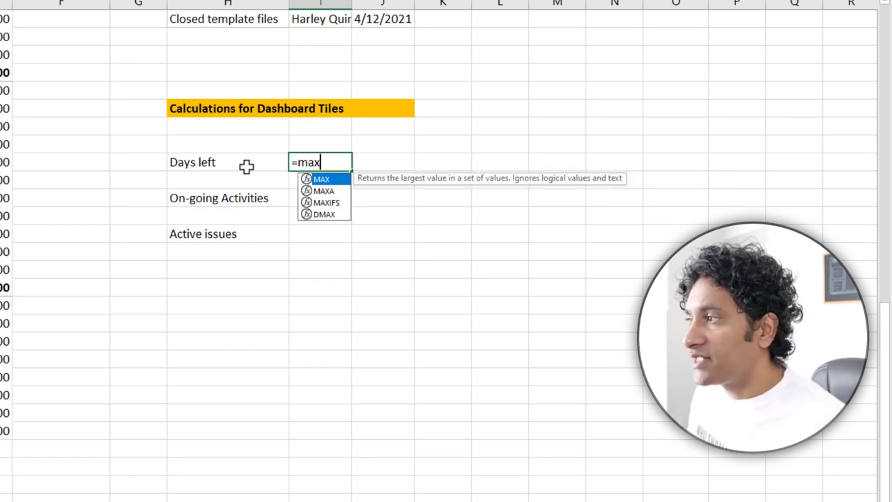
{"action": "key", "text": "Tab"}
{"action": "type", "text": "activities["}
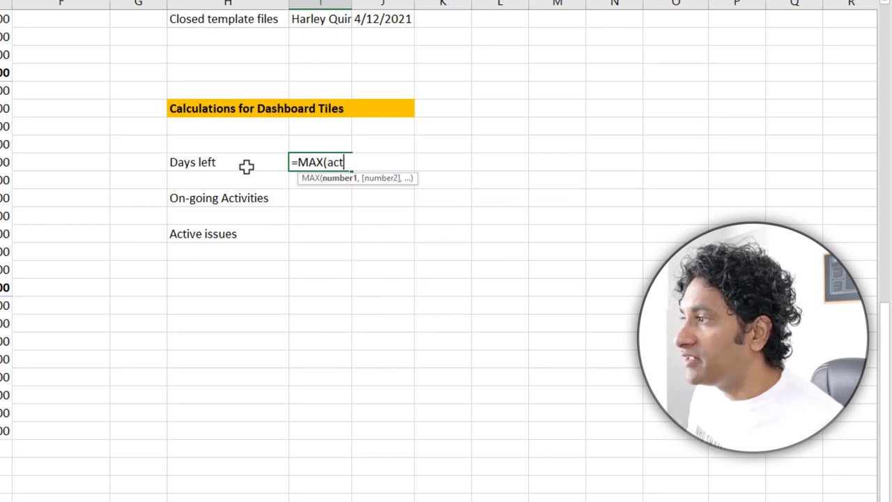
{"action": "key", "text": "Tab"}
{"action": "type", "text": "]"}
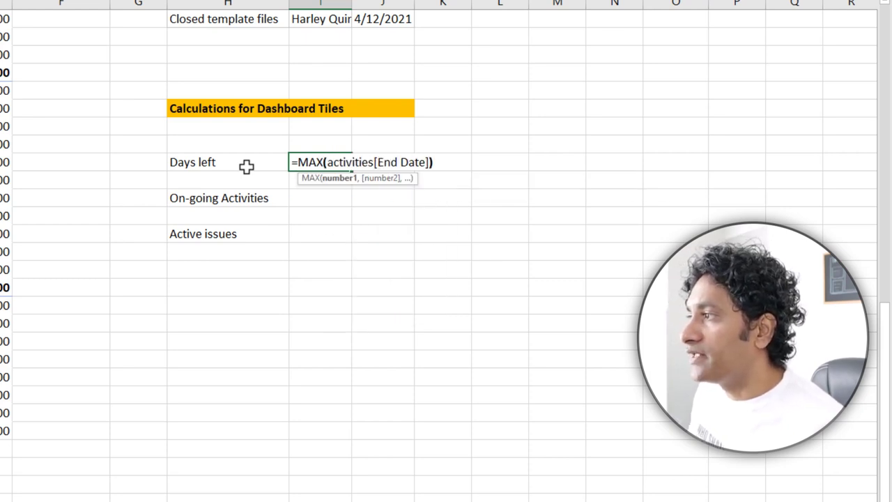
{"action": "type", "text": ")"}
{"action": "key", "text": "ctrl+Return"}
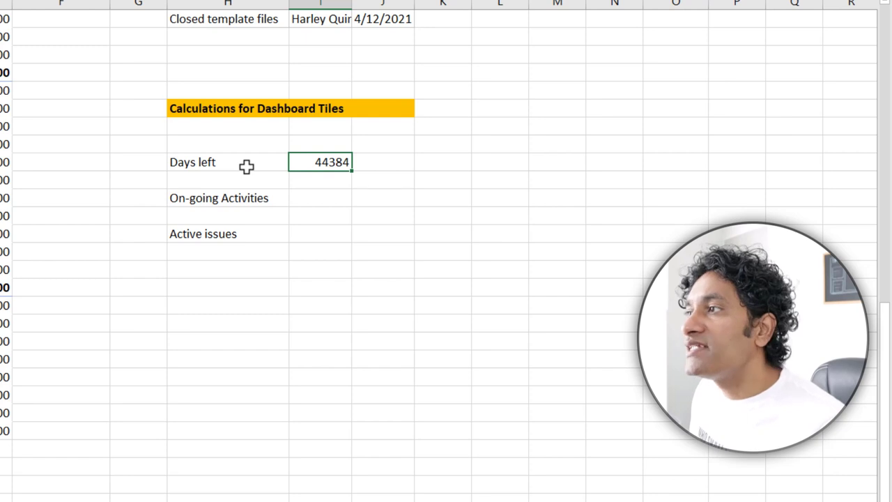
{"action": "left_click", "coordinate": [167, 1]}
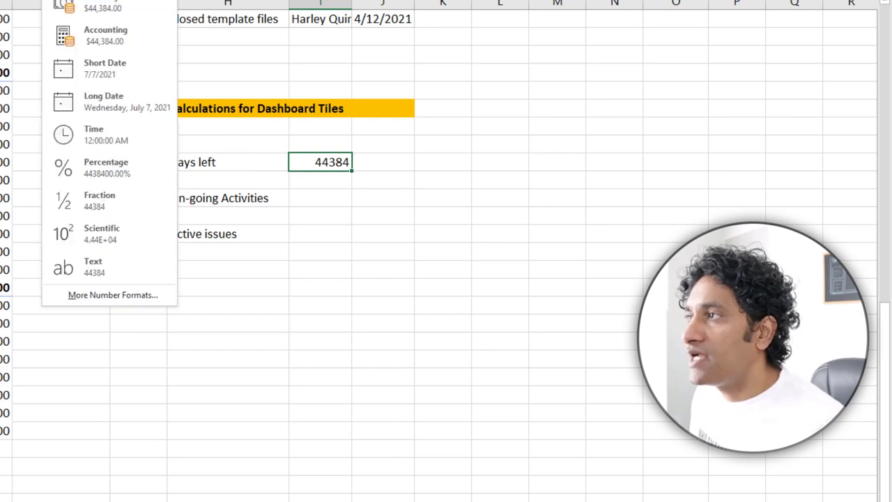
{"action": "left_click", "coordinate": [133, 75]}
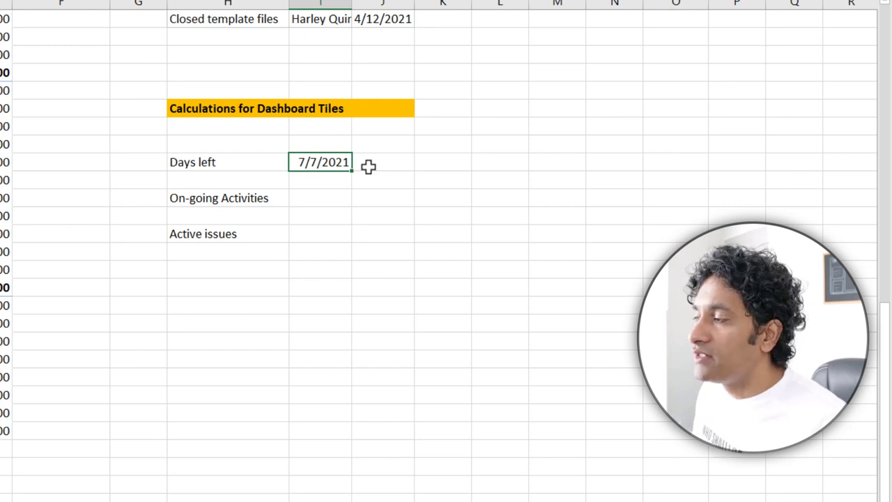
Subtract TODAY() from it and use General format so Days left shows 42
{"action": "key", "text": "F2"}
{"action": "type", "text": "-today()"}
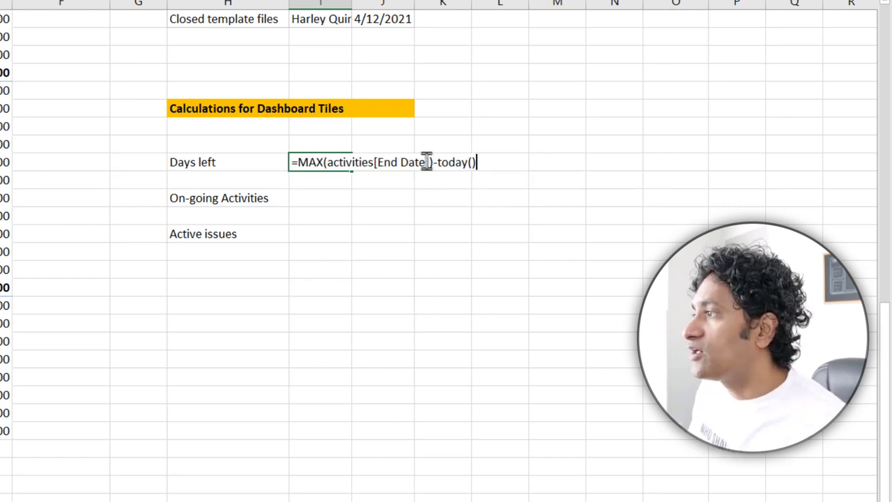
{"action": "key", "text": "ctrl+Return"}
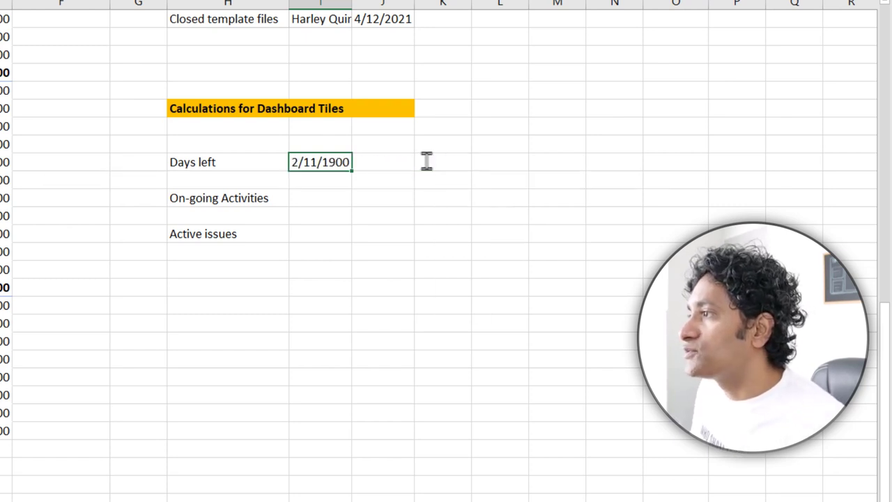
{"action": "key", "text": "ctrl+shift+asciitilde"}
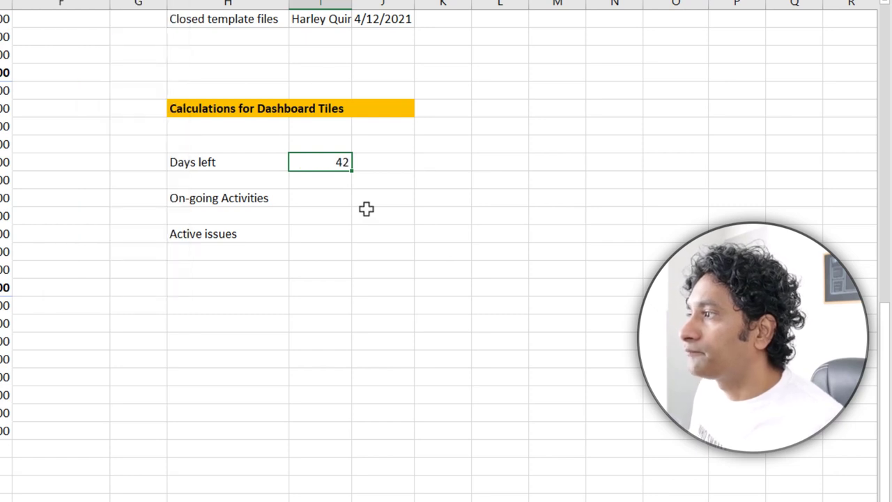
{"action": "left_click", "coordinate": [327, 201]}
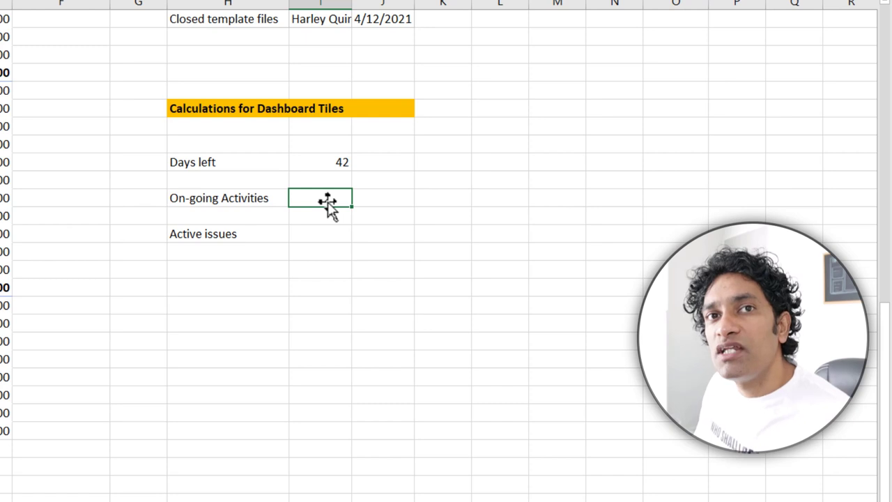
Paste in the COUNTIFS formula for On-going Activities, giving 37
{"action": "key", "text": "ctrl+v"}
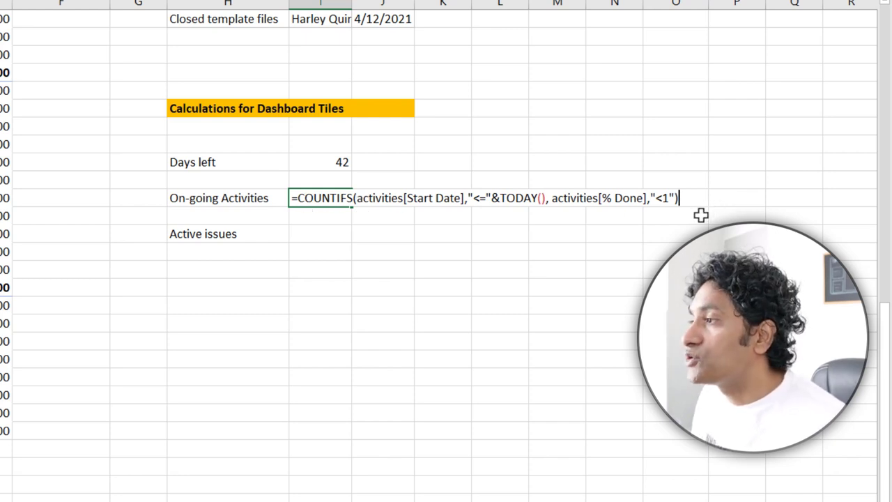
{"action": "key", "text": "ctrl+Return"}
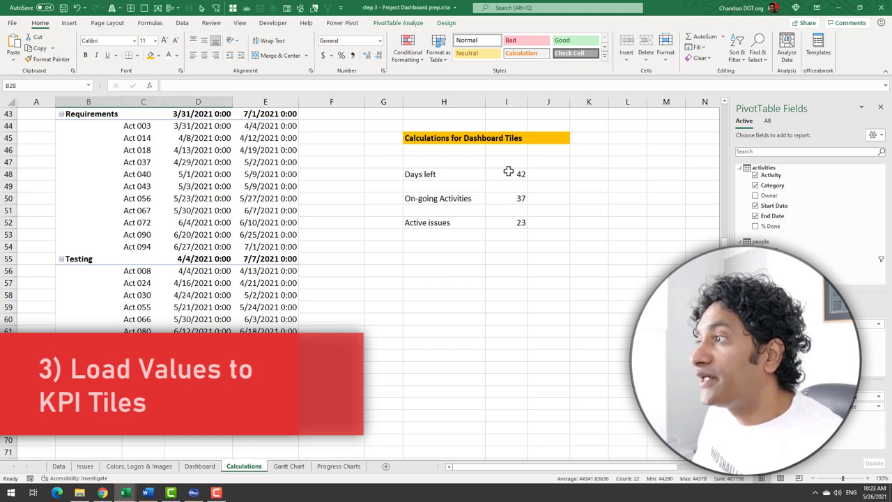
Add a text box in the days to go tile linked to Calculations I48, showing 42
{"action": "left_click_drag", "start_coordinate": [512, 172], "coordinate": [511, 223]}
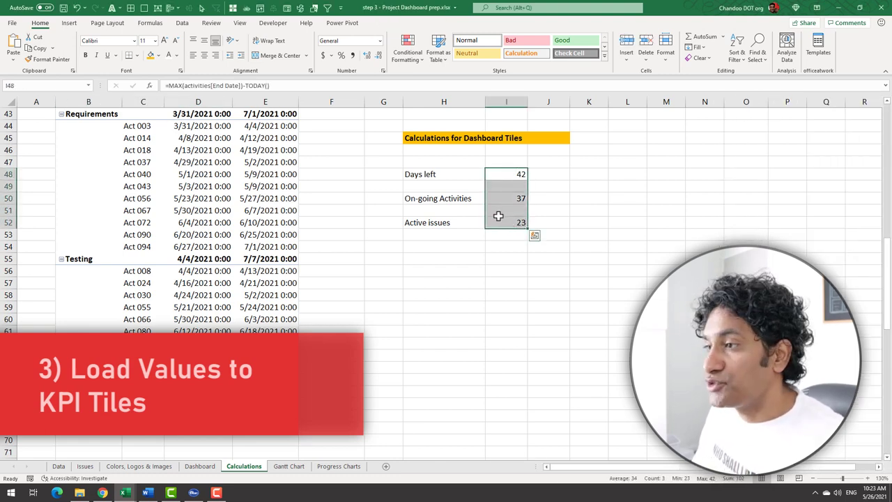
{"action": "left_click", "coordinate": [199, 465]}
{"action": "left_click", "coordinate": [70, 23]}
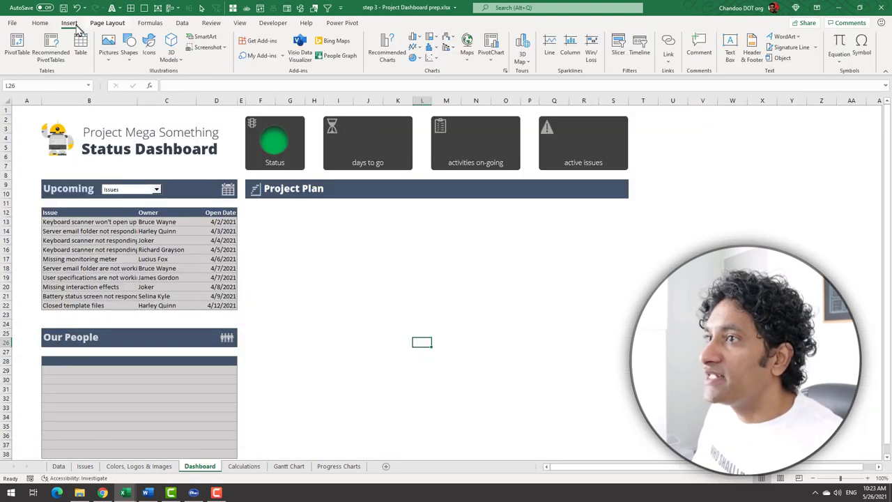
{"action": "left_click", "coordinate": [117, 101]}
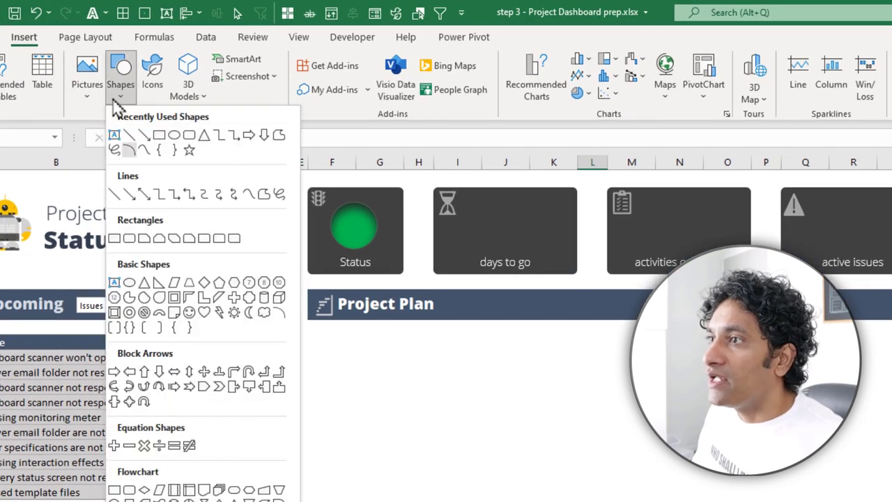
{"action": "left_click", "coordinate": [115, 137]}
{"action": "left_click_drag", "start_coordinate": [476, 211], "coordinate": [537, 252]}
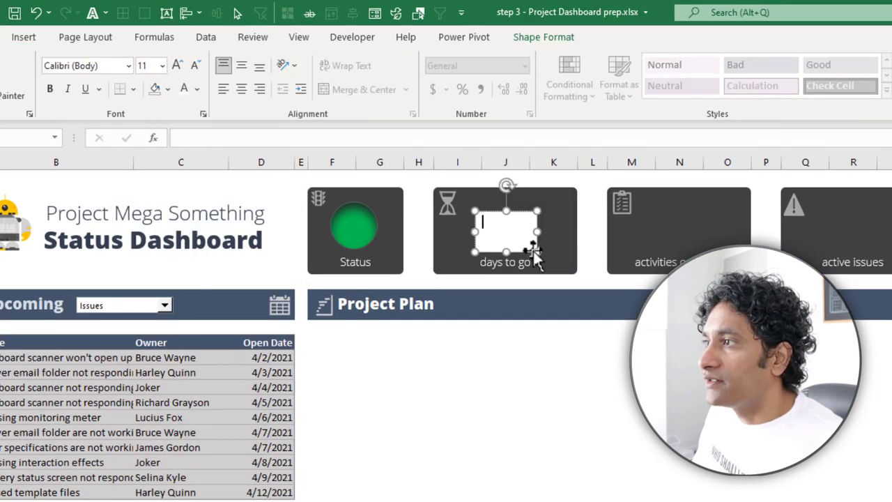
{"action": "left_click", "coordinate": [298, 137]}
{"action": "type", "text": "="}
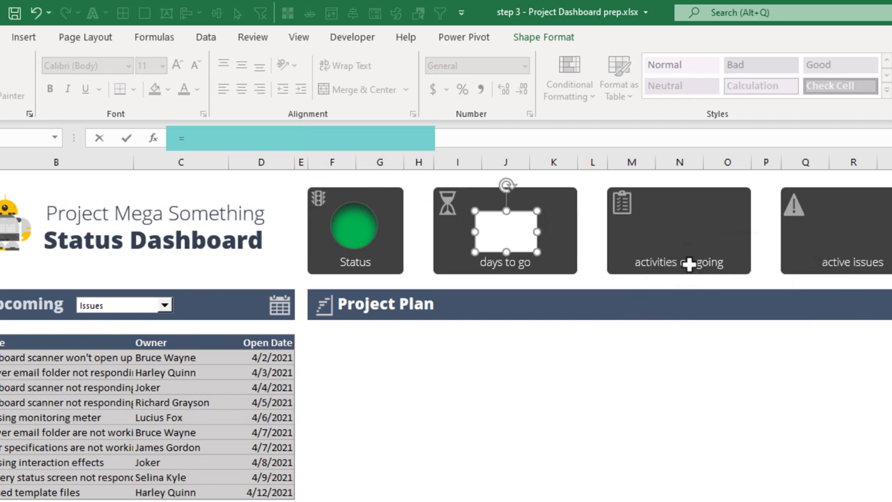
{"action": "key", "text": "ctrl+Page_Down"}
{"action": "left_click", "coordinate": [739, 281]}
{"action": "key", "text": "Return"}
{"action": "left_click", "coordinate": [20, 39]}
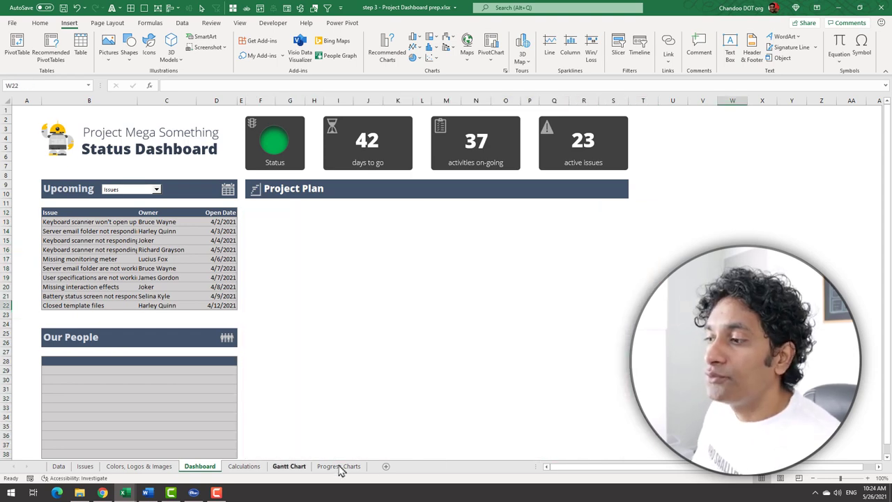
Copy the Gantt Chart range C3:BF51
{"action": "left_click", "coordinate": [289, 465]}
{"action": "left_click", "coordinate": [87, 155]}
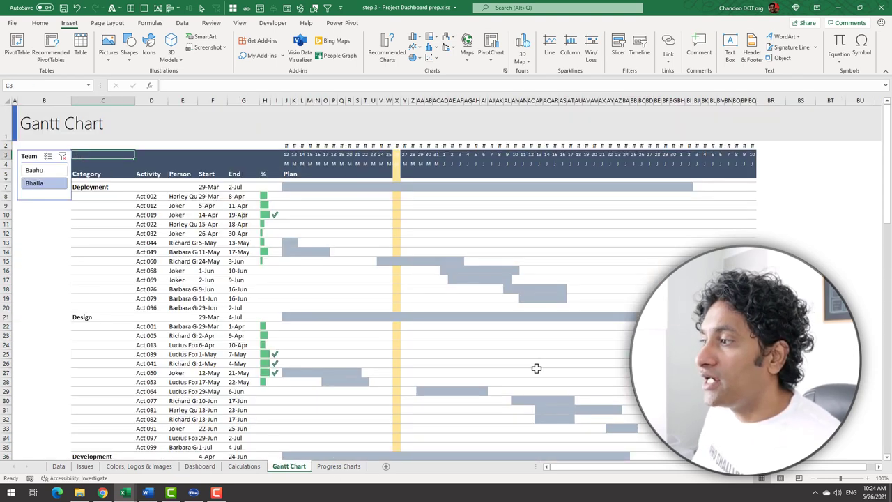
{"action": "scroll", "coordinate": [536, 368], "scroll_direction": "down", "scroll_amount": 7}
{"action": "left_click", "coordinate": [604, 384], "text": "shift"}
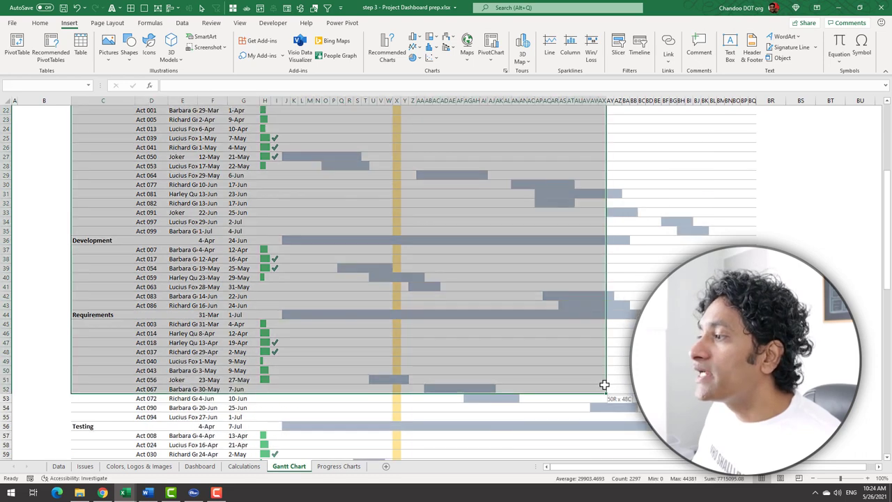
{"action": "left_click_drag", "start_coordinate": [604, 383], "coordinate": [668, 381]}
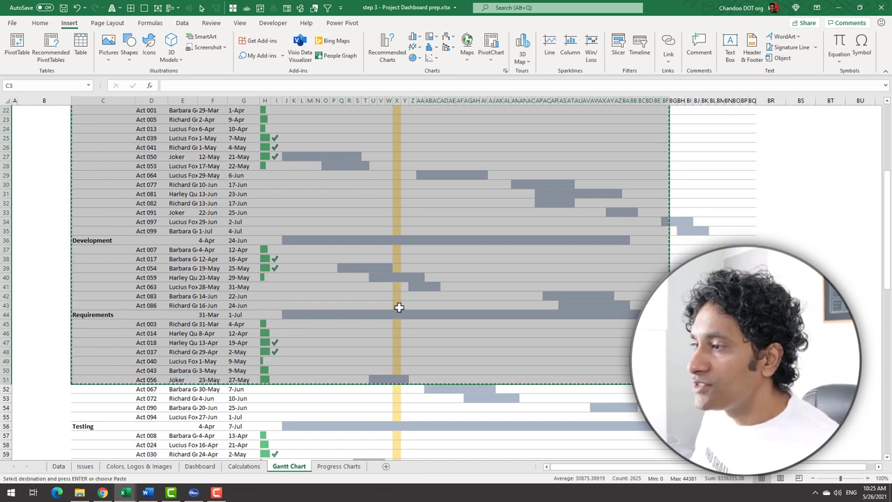
{"action": "scroll", "coordinate": [398, 304], "scroll_direction": "up", "scroll_amount": 7}
{"action": "key", "text": "ctrl+c"}
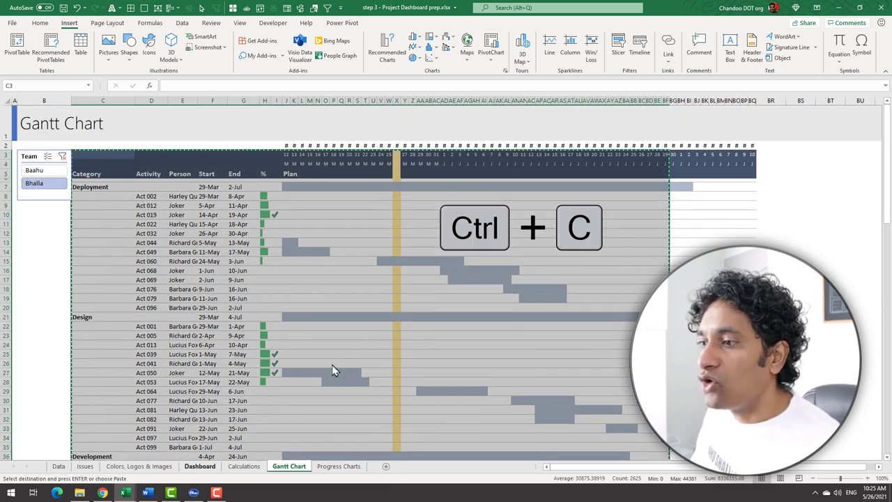
Bring up Paste Special choices for cell F12 on the Dashboard
{"action": "left_click", "coordinate": [202, 466]}
{"action": "right_click", "coordinate": [255, 216]}
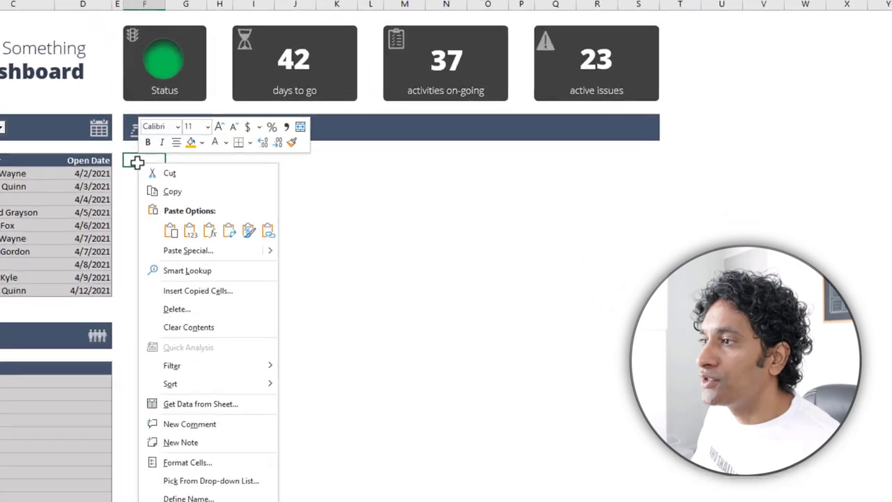
{"action": "mouse_move", "coordinate": [349, 276]}
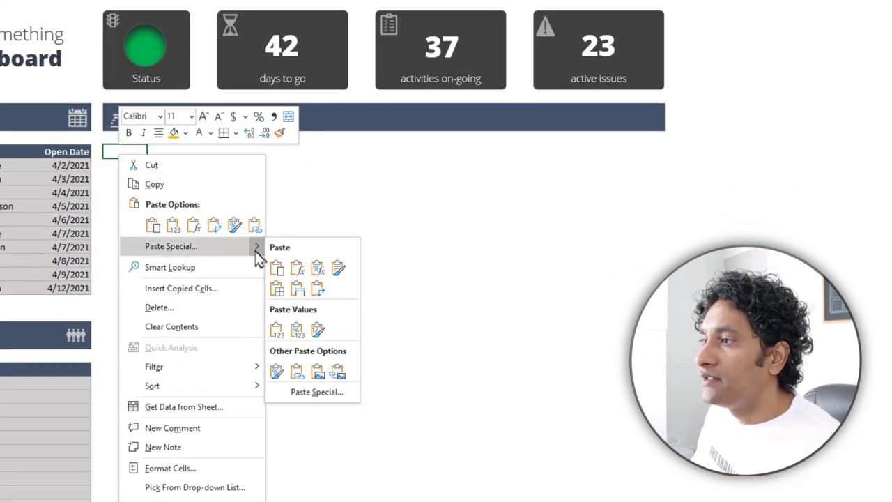
Paste the Gantt chart as a Linked Picture and shrink it to fit the Project Plan panel
{"action": "left_click", "coordinate": [339, 374]}
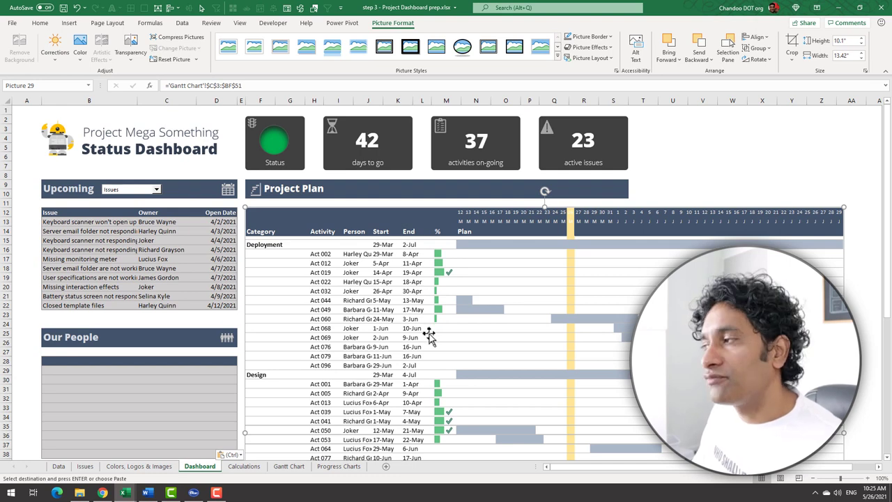
{"action": "scroll", "coordinate": [614, 312], "scroll_direction": "down", "scroll_amount": 5}
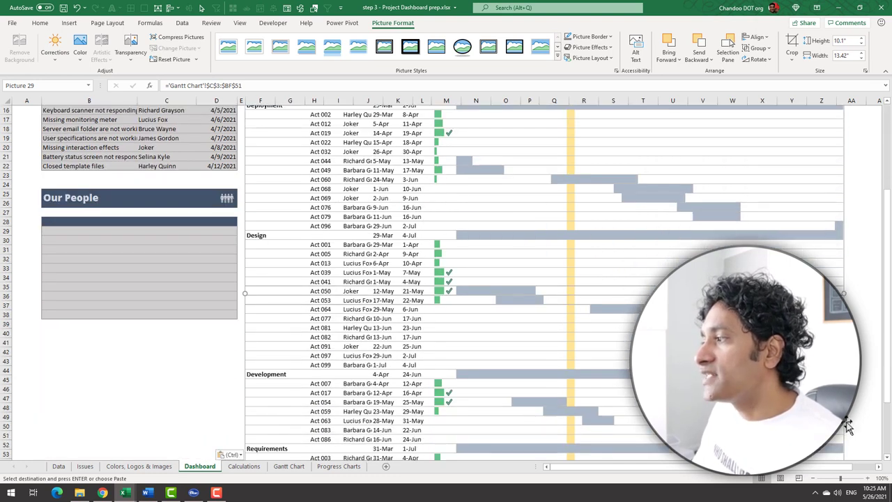
{"action": "scroll", "coordinate": [847, 427], "scroll_direction": "down", "scroll_amount": 3}
{"action": "left_click_drag", "start_coordinate": [846, 426], "coordinate": [573, 192]}
{"action": "scroll", "coordinate": [585, 278], "scroll_direction": "up", "scroll_amount": 7}
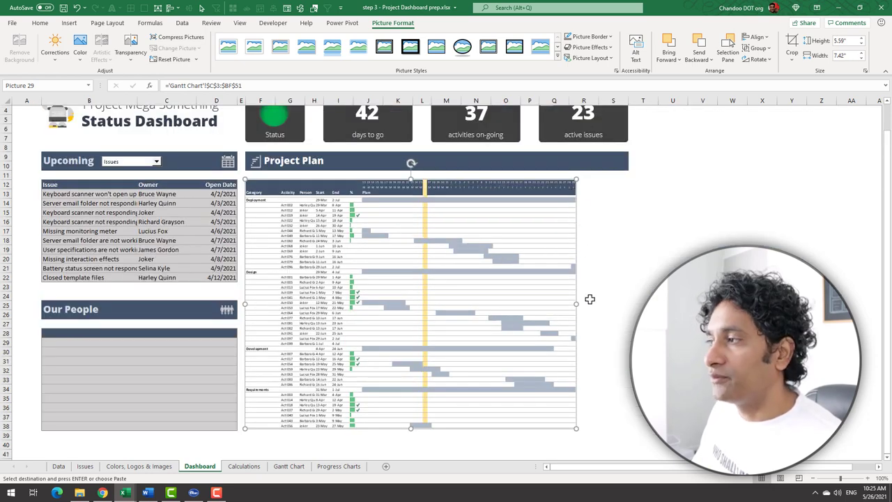
{"action": "left_click_drag", "start_coordinate": [589, 182], "coordinate": [624, 424]}
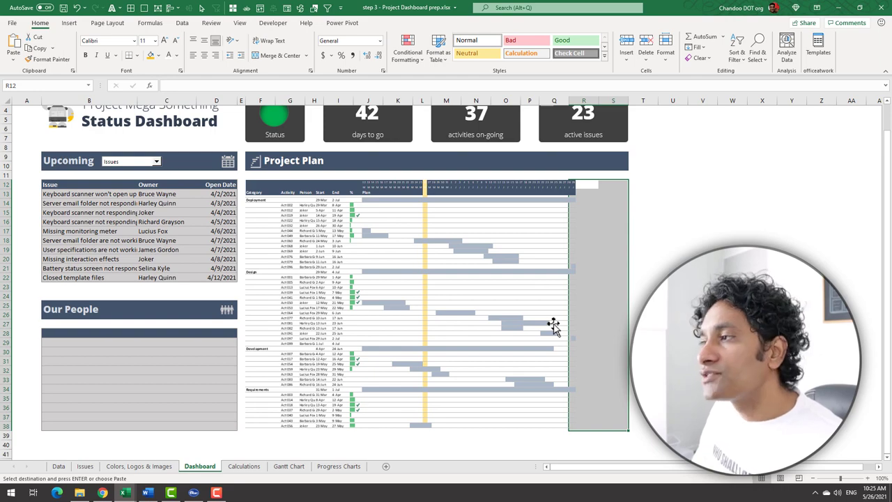
{"action": "left_click", "coordinate": [553, 326]}
{"action": "left_click", "coordinate": [390, 22]}
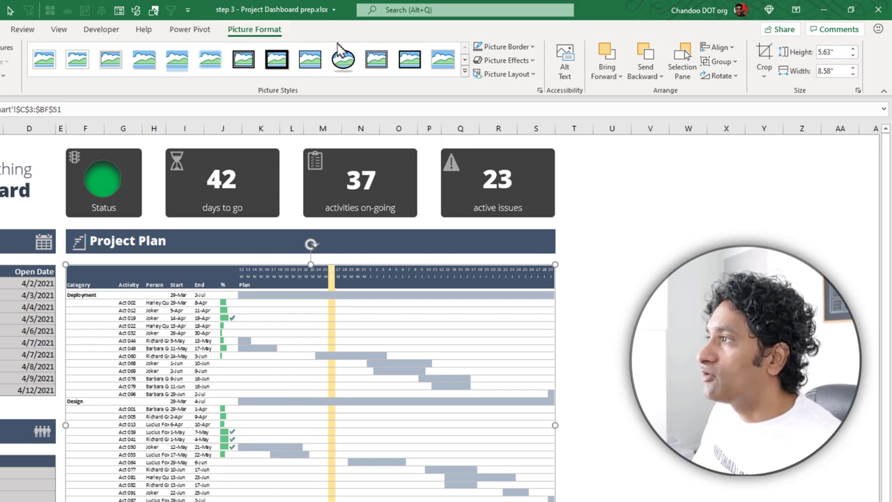
{"action": "left_click", "coordinate": [636, 311]}
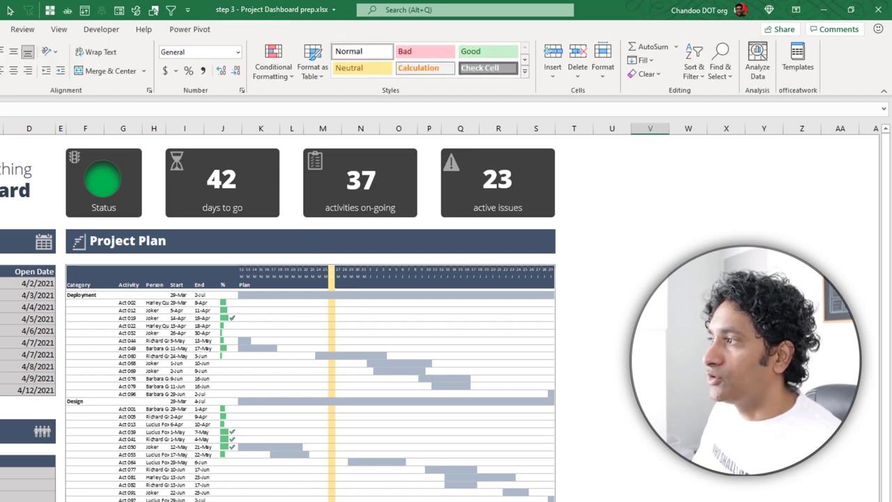
{"action": "left_click", "coordinate": [585, 273]}
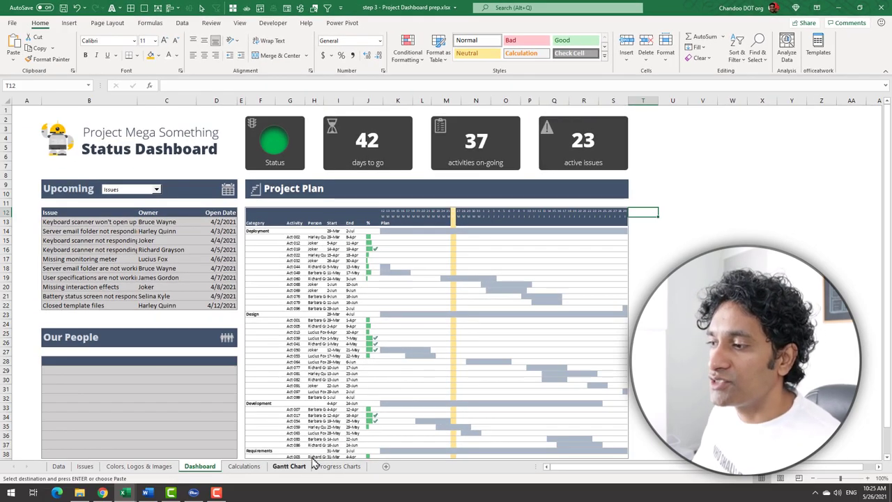
Move the Team slicer from the Gantt Chart sheet onto the Dashboard, right of the Gantt picture
{"action": "left_click", "coordinate": [288, 465]}
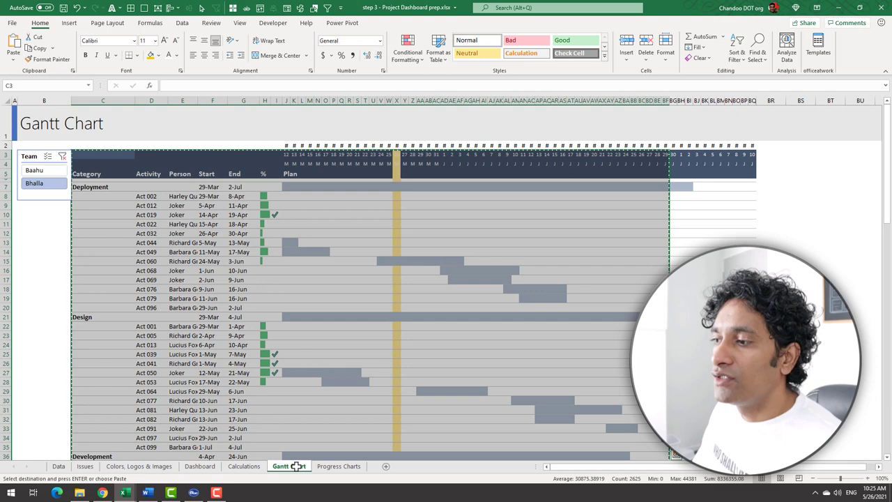
{"action": "left_click", "coordinate": [38, 200]}
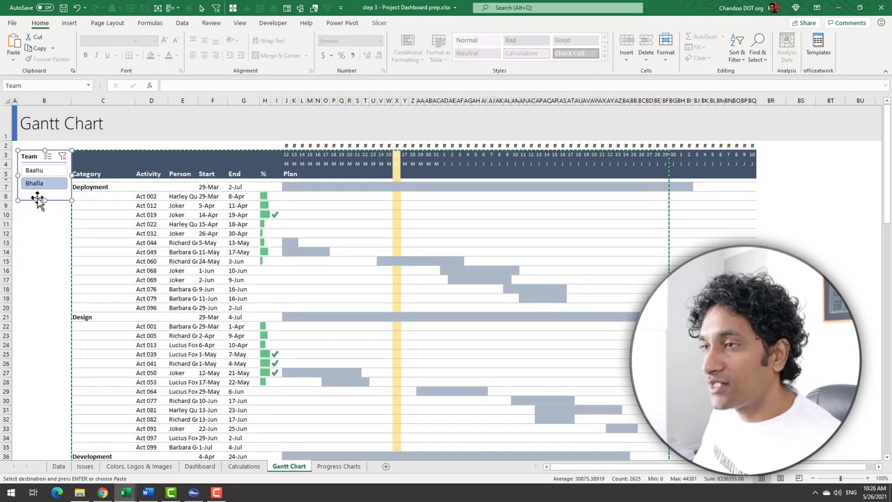
{"action": "key", "text": "ctrl+x"}
{"action": "key", "text": "ctrl+Page_Up"}
{"action": "key", "text": "ctrl+Page_Up"}
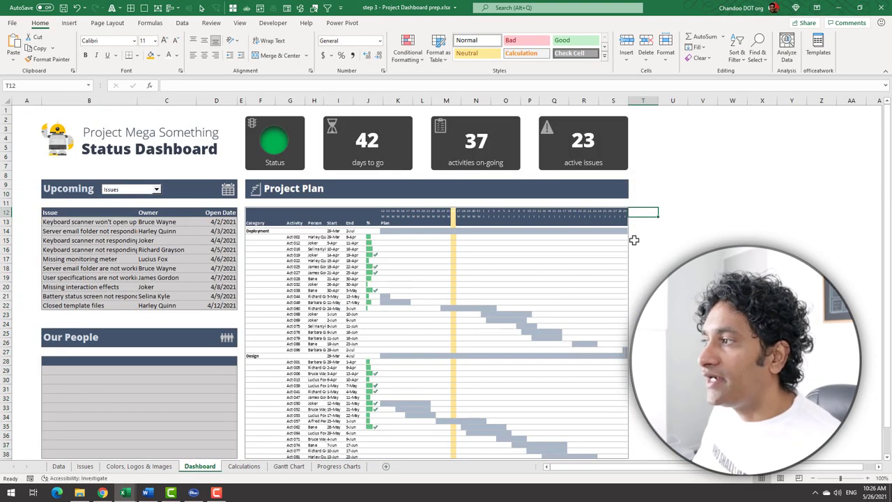
{"action": "key", "text": "ctrl+v"}
{"action": "left_click", "coordinate": [731, 221]}
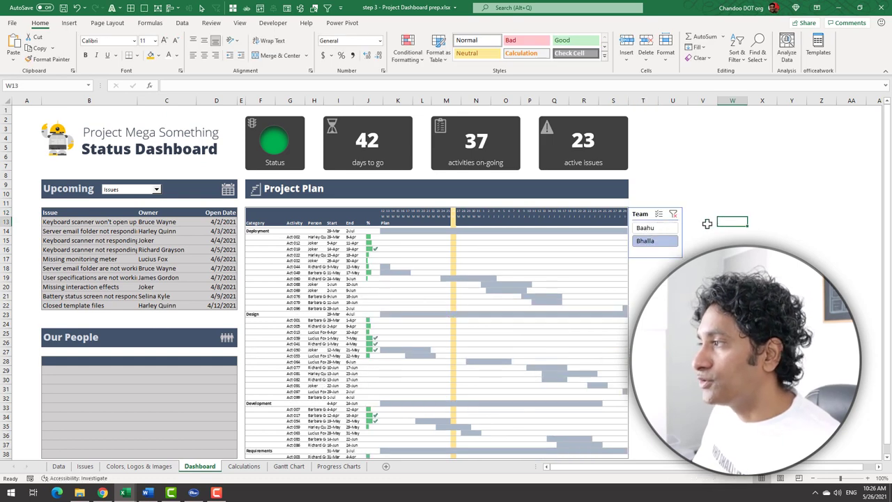
Filter the Gantt picture to Bhalla, then switch the Upcoming table to Activities and back to Issues
{"action": "left_click", "coordinate": [663, 241]}
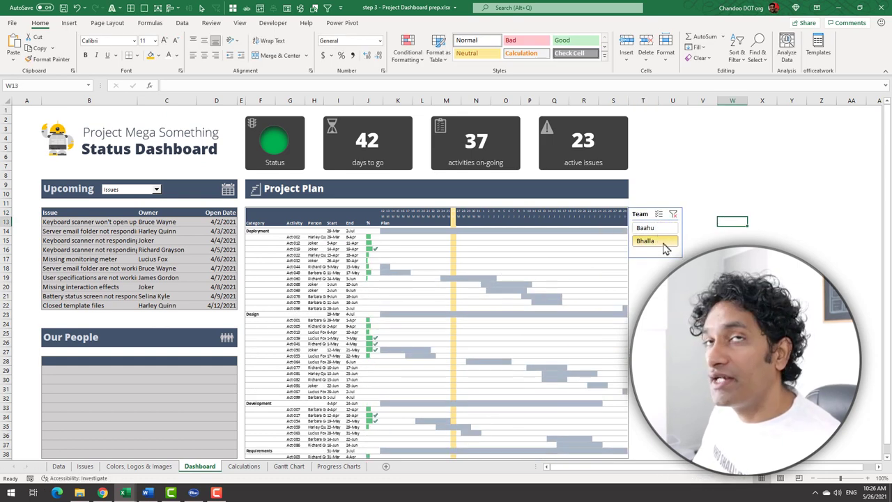
{"action": "left_click", "coordinate": [155, 189]}
{"action": "left_click", "coordinate": [115, 197]}
{"action": "left_click", "coordinate": [143, 189]}
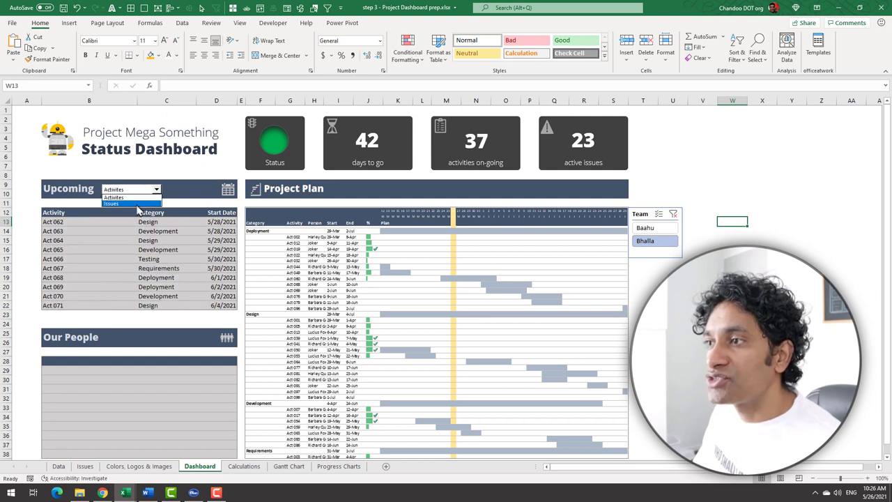
{"action": "left_click", "coordinate": [136, 203]}
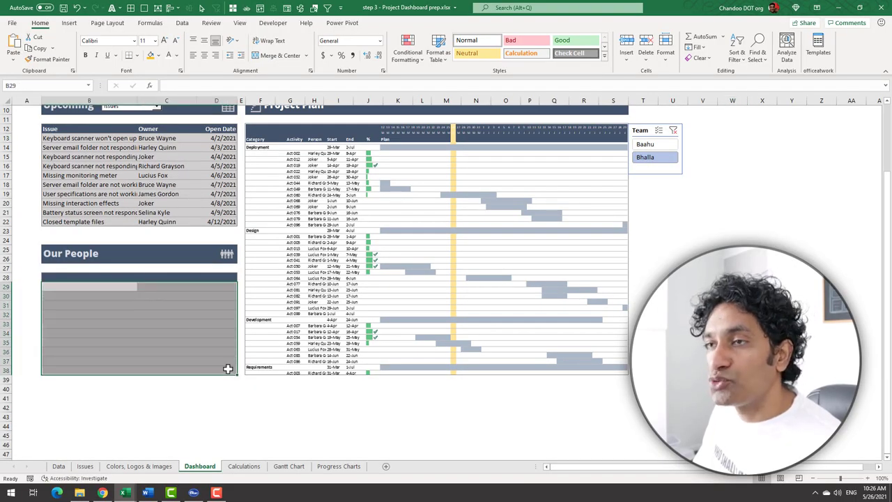
Insert an empty PivotTable2 at cell S5 on the Calculations sheet
{"action": "left_click", "coordinate": [139, 398]}
{"action": "left_click_drag", "start_coordinate": [57, 278], "coordinate": [233, 371]}
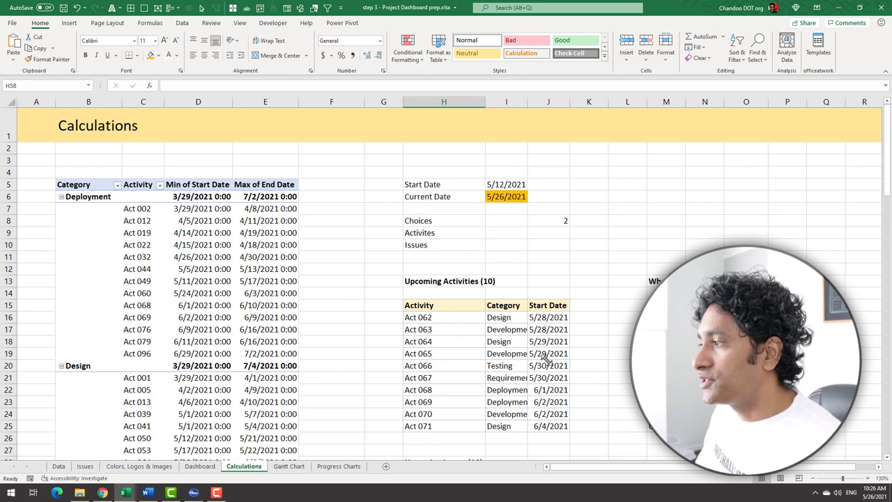
{"action": "scroll", "coordinate": [826, 455], "scroll_direction": "right", "scroll_amount": 8}
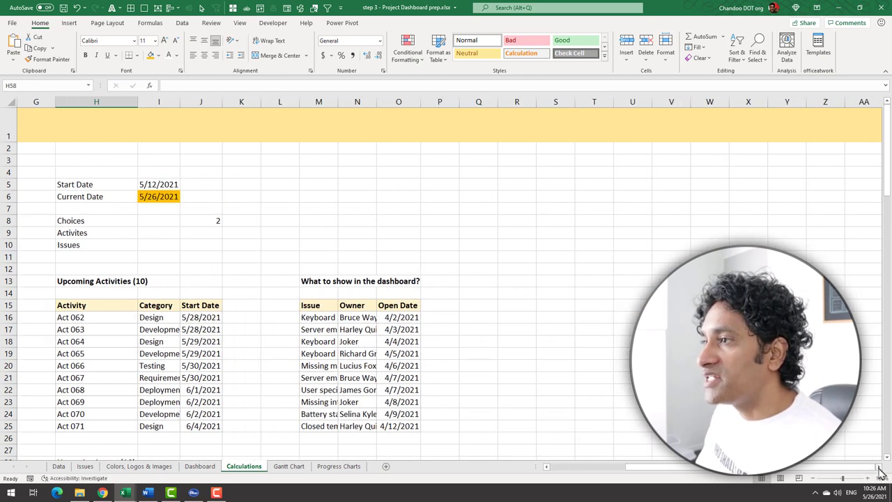
{"action": "scroll", "coordinate": [880, 472], "scroll_direction": "right", "scroll_amount": 2}
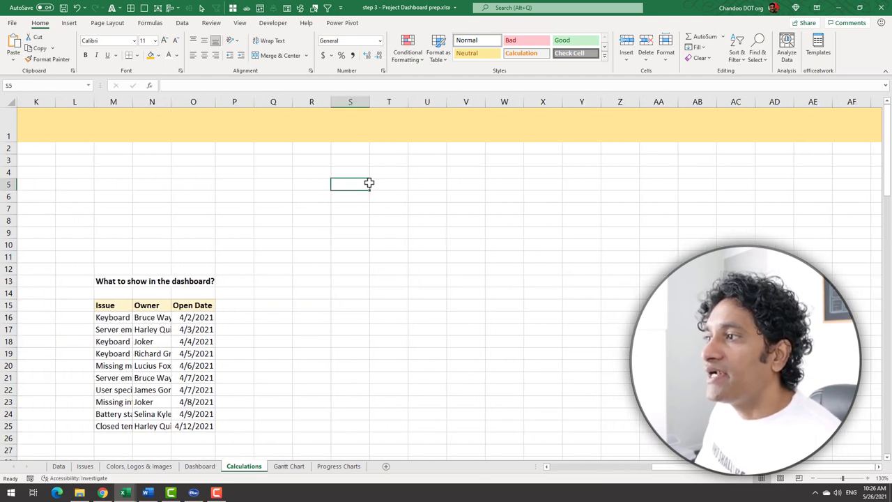
{"action": "left_click", "coordinate": [69, 22]}
{"action": "left_click", "coordinate": [14, 44]}
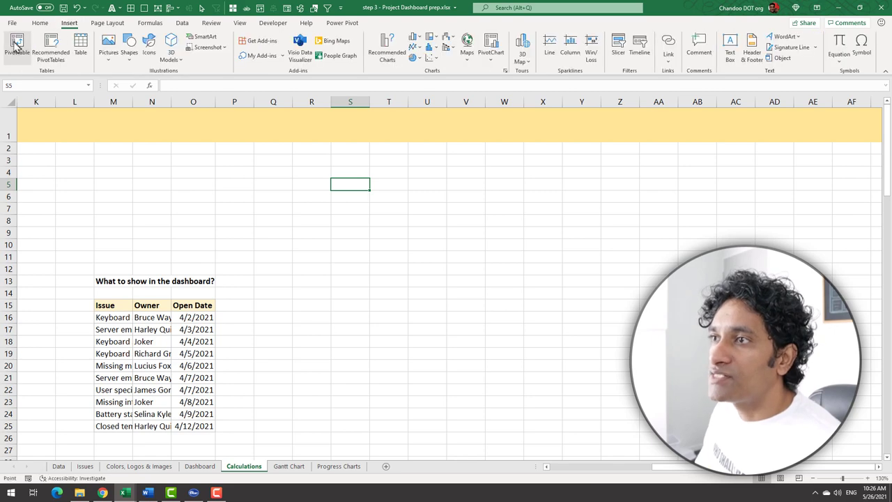
{"action": "left_click", "coordinate": [492, 329]}
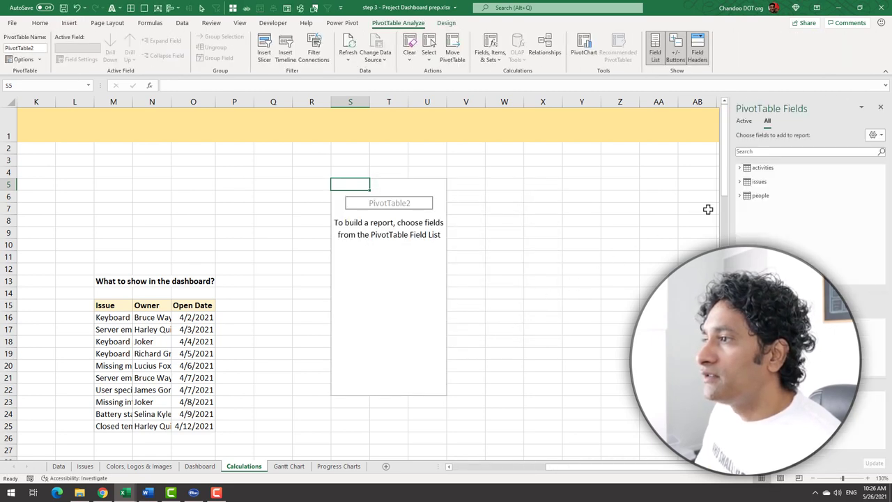
Put Person in Rows, count Assigned issues and Activities in Values, and widen the names column
{"action": "left_click", "coordinate": [770, 181]}
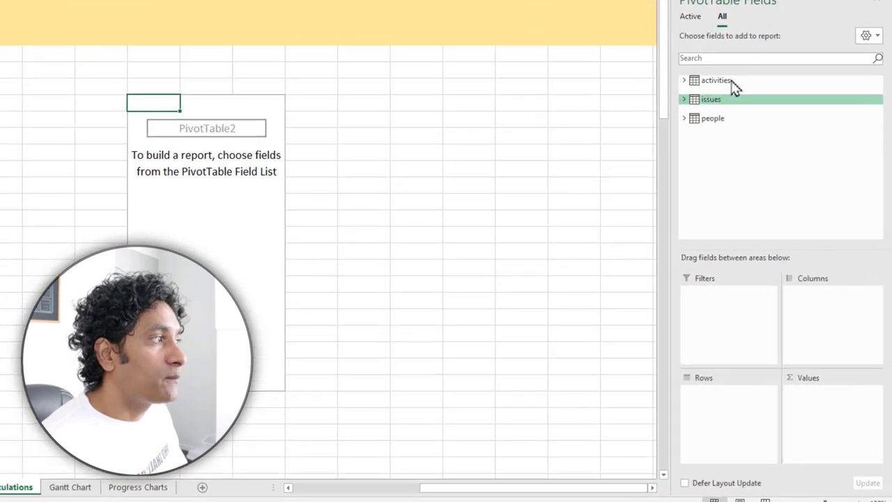
{"action": "left_click", "coordinate": [736, 81]}
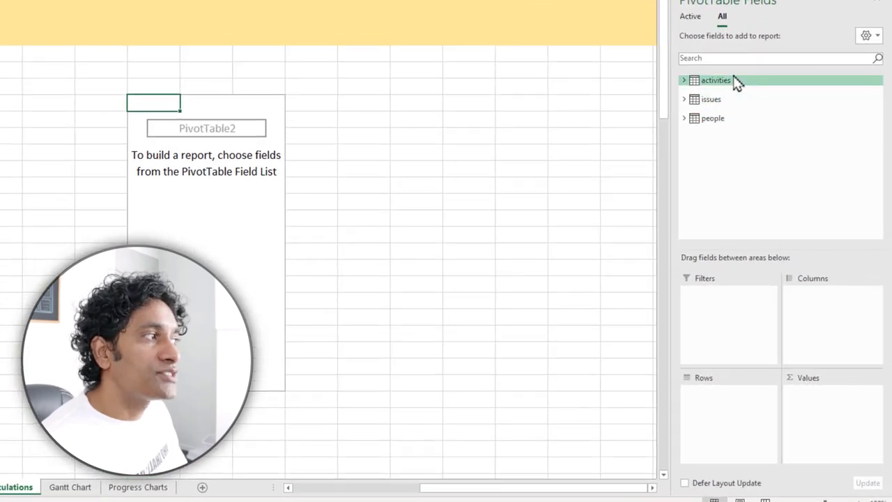
{"action": "left_click", "coordinate": [693, 119]}
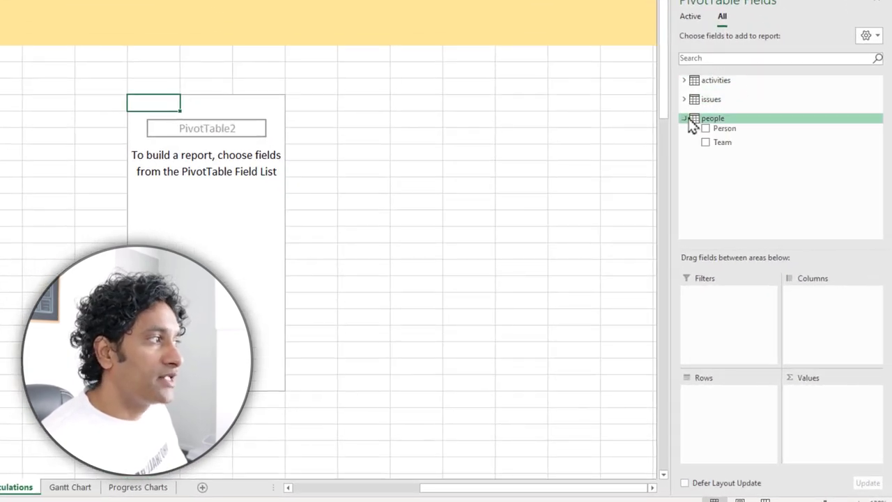
{"action": "left_click_drag", "start_coordinate": [729, 134], "coordinate": [723, 412]}
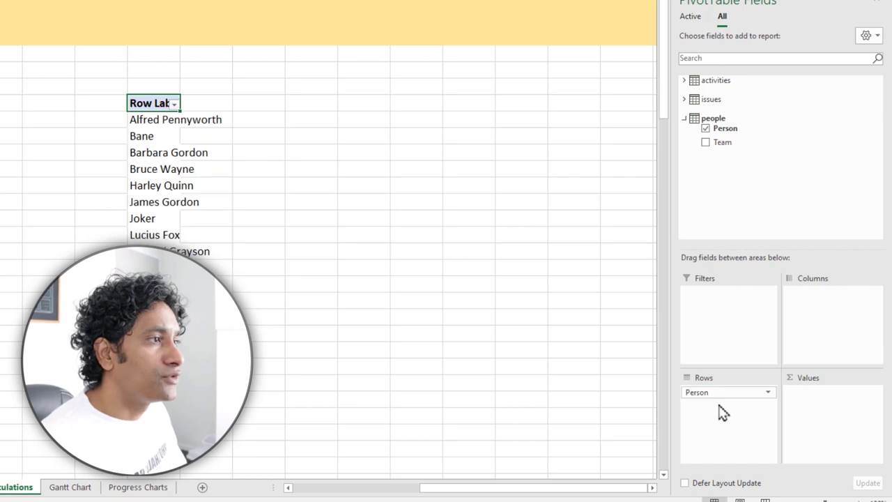
{"action": "left_click", "coordinate": [686, 100]}
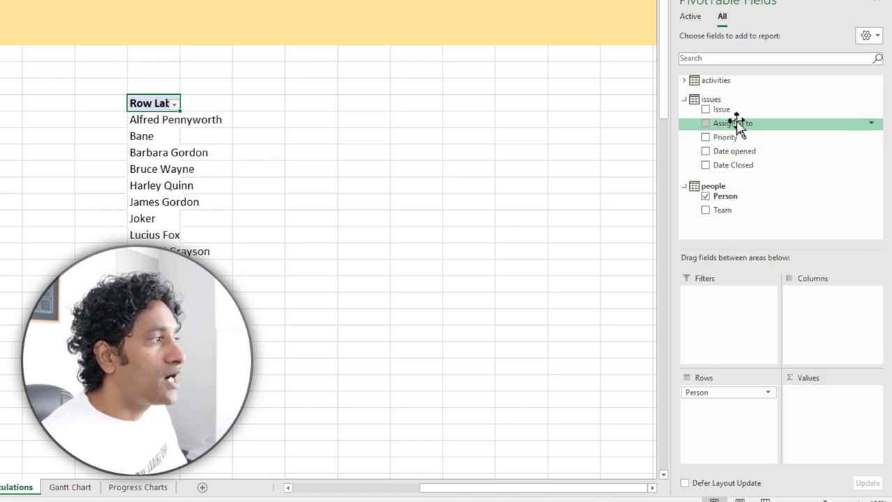
{"action": "left_click_drag", "start_coordinate": [735, 123], "coordinate": [850, 437]}
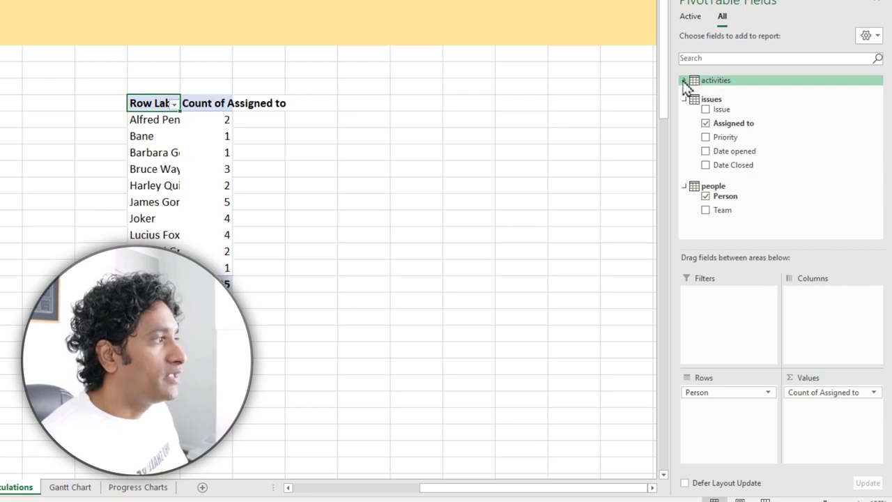
{"action": "left_click", "coordinate": [684, 81]}
{"action": "left_click_drag", "start_coordinate": [731, 90], "coordinate": [829, 436]}
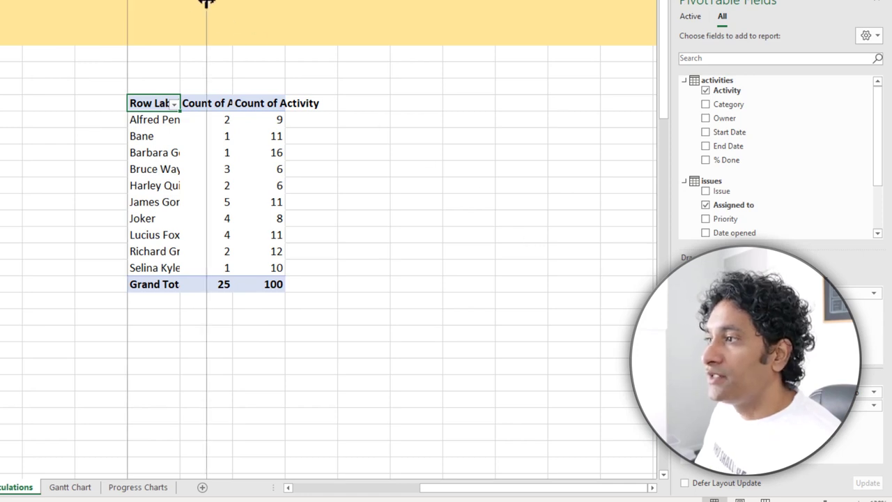
{"action": "left_click_drag", "start_coordinate": [210, 3], "coordinate": [209, 2]}
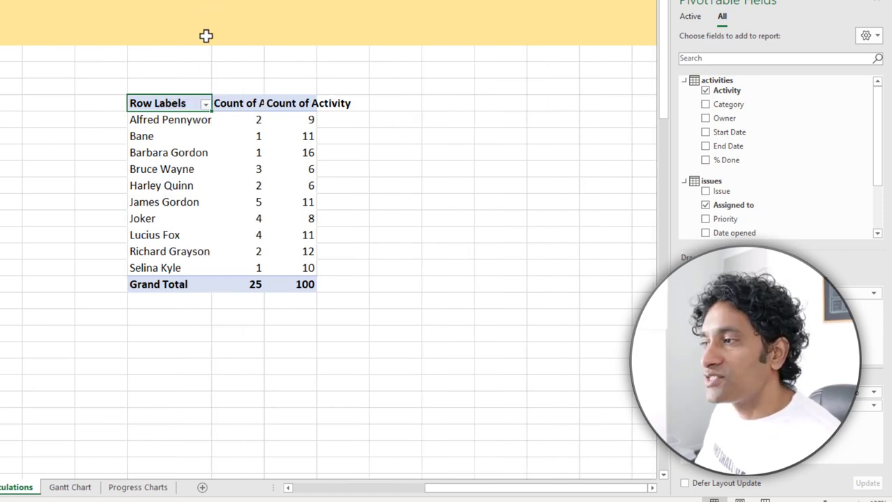
Turn off grand totals and subtotals for the pivot, then select S6:U15
{"action": "left_click", "coordinate": [190, 166]}
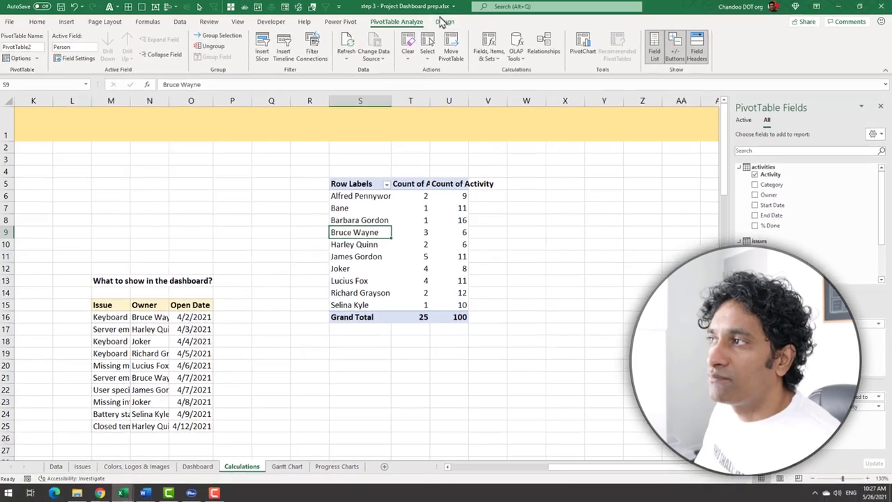
{"action": "left_click", "coordinate": [446, 23]}
{"action": "left_click", "coordinate": [39, 52]}
{"action": "left_click", "coordinate": [63, 78]}
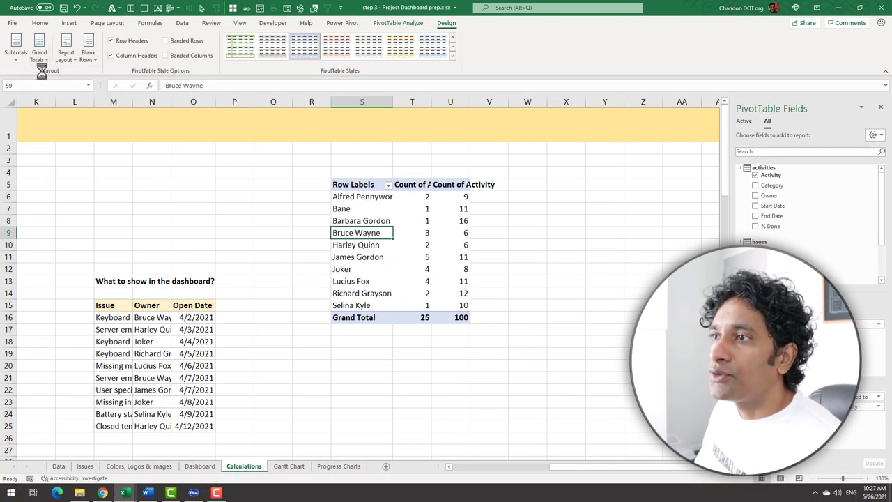
{"action": "left_click", "coordinate": [15, 55]}
{"action": "left_click", "coordinate": [28, 78]}
{"action": "left_click_drag", "start_coordinate": [349, 196], "coordinate": [450, 306]}
Paste the pivot's names and counts as links into B29:D38 under Our People on the Dashboard
{"action": "key", "text": "alt+h"}
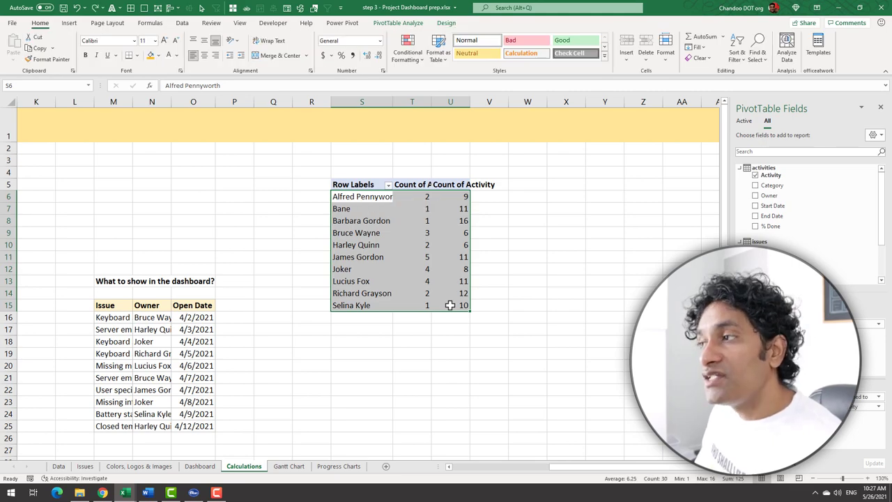
{"action": "key", "text": "ctrl+c"}
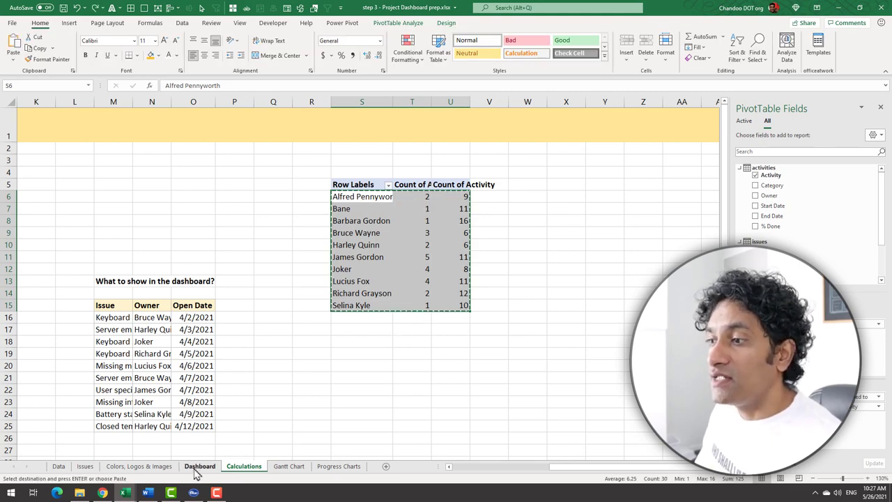
{"action": "left_click", "coordinate": [196, 466]}
{"action": "right_click", "coordinate": [81, 286]}
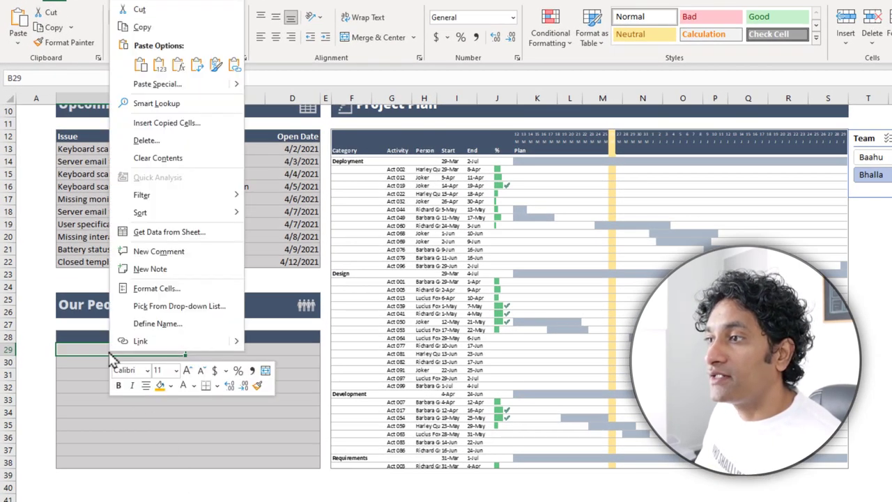
{"action": "left_click", "coordinate": [234, 64]}
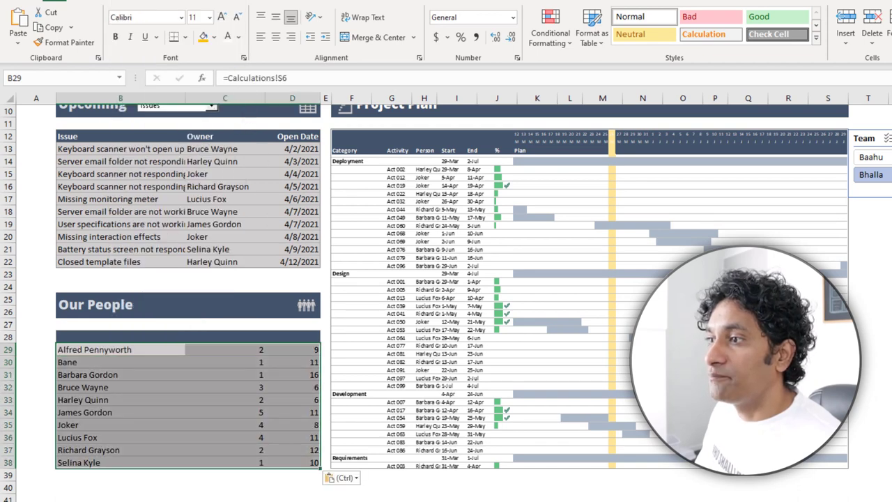
{"action": "left_click", "coordinate": [339, 487]}
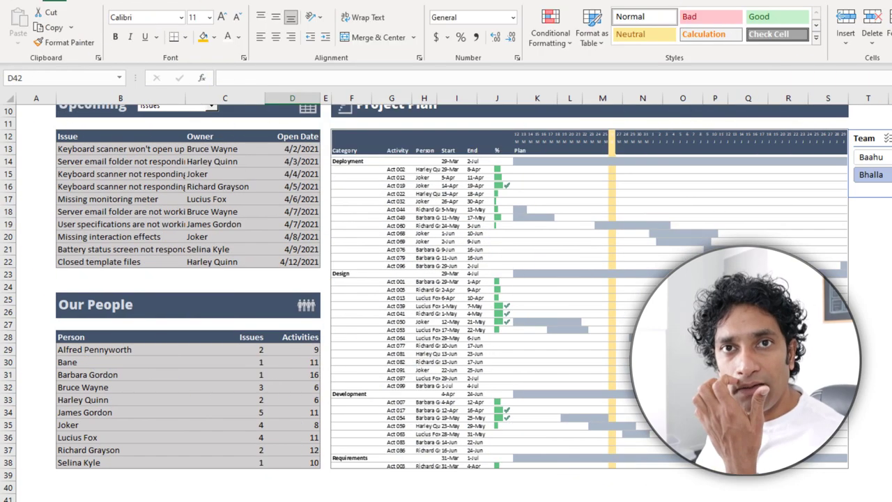
Select the Issues counts in column C and the Activities counts in D29:D38 for data bars
{"action": "left_click_drag", "start_coordinate": [237, 351], "coordinate": [241, 454]}
{"action": "left_click_drag", "start_coordinate": [301, 350], "coordinate": [301, 466]}
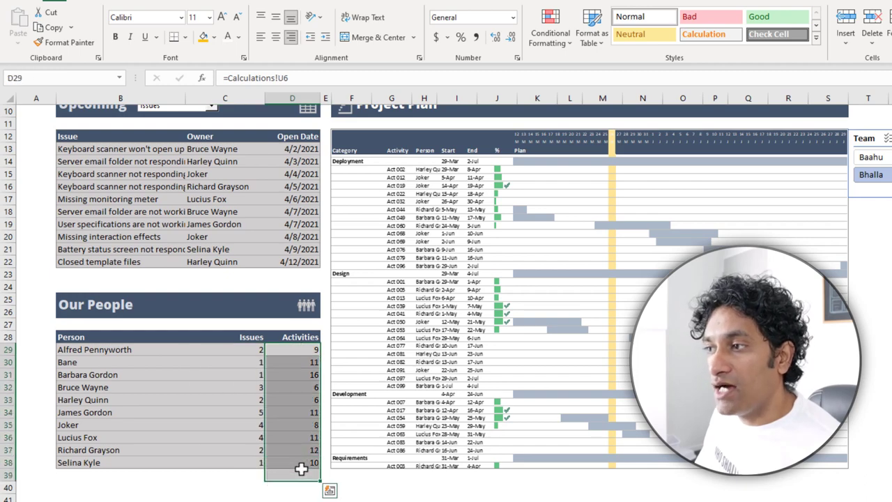
{"action": "left_click_drag", "start_coordinate": [236, 349], "coordinate": [239, 462]}
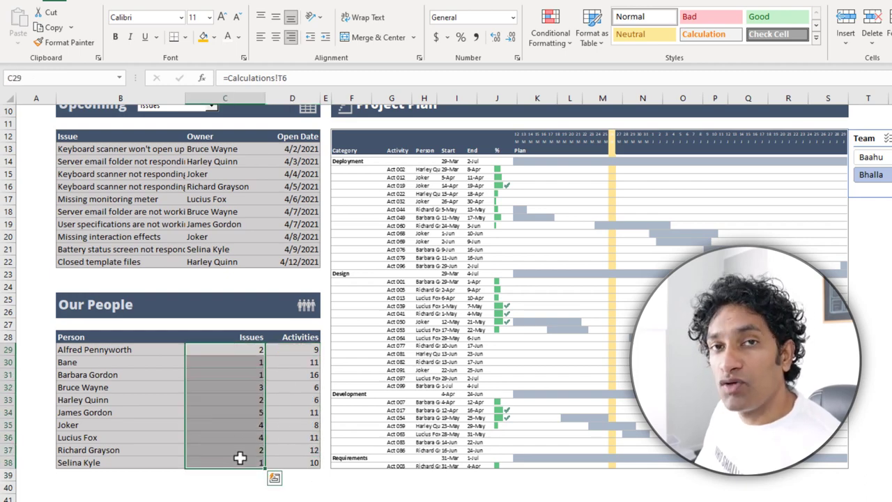
{"action": "left_click_drag", "start_coordinate": [300, 350], "coordinate": [298, 460]}
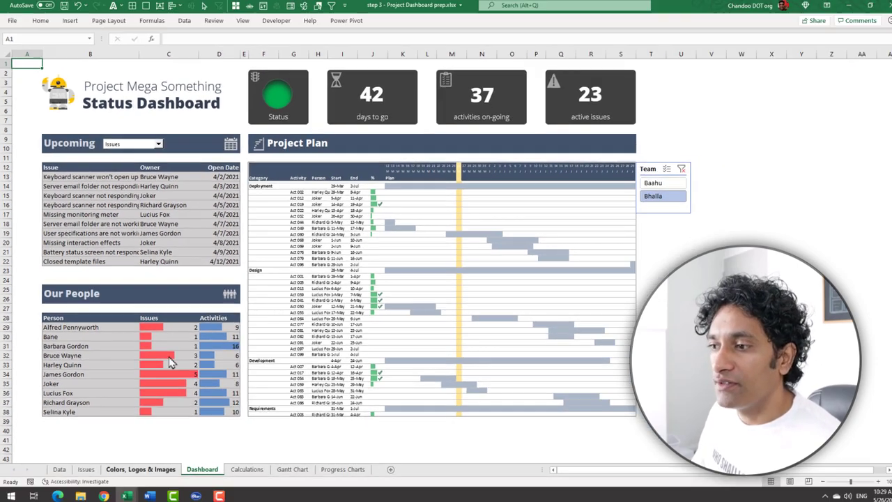
Copy Act 101–Act 110 (B2:G11) from More activities and paste them at G106 on the Data sheet
{"action": "left_click", "coordinate": [59, 465]}
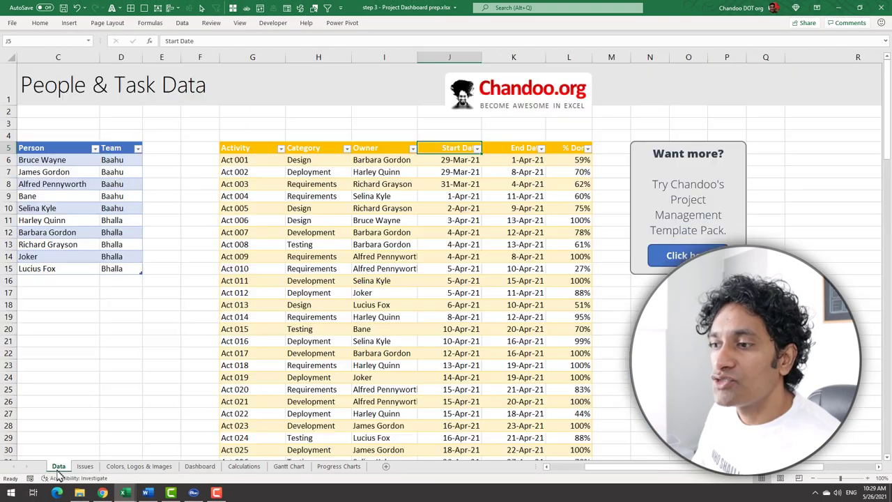
{"action": "scroll", "coordinate": [320, 313], "scroll_direction": "down", "scroll_amount": 7}
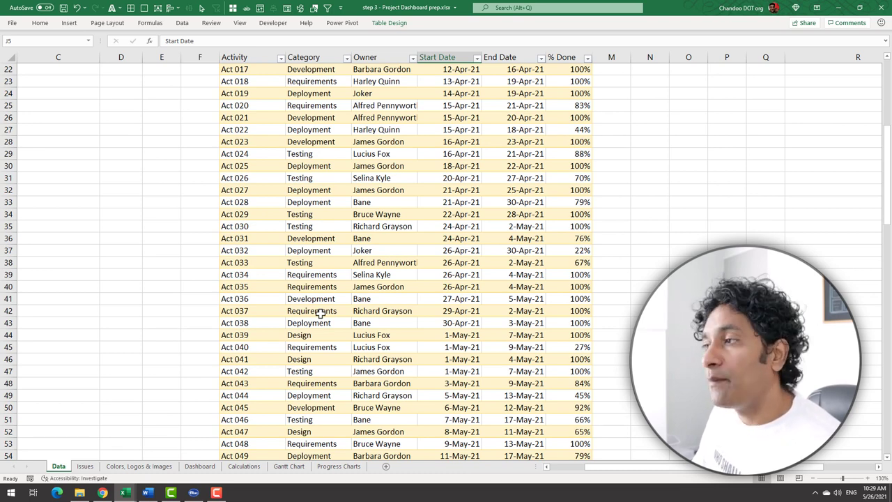
{"action": "left_click", "coordinate": [182, 23]}
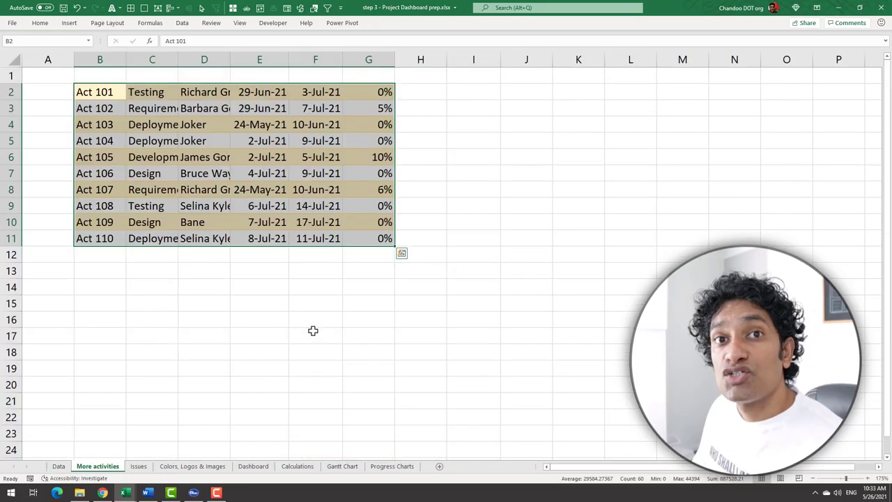
{"action": "left_click_drag", "start_coordinate": [113, 93], "coordinate": [369, 232]}
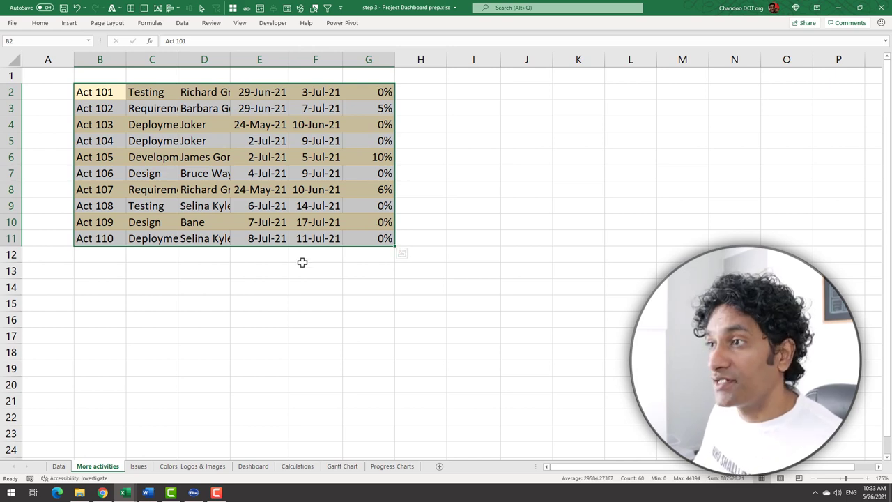
{"action": "key", "text": "ctrl+c"}
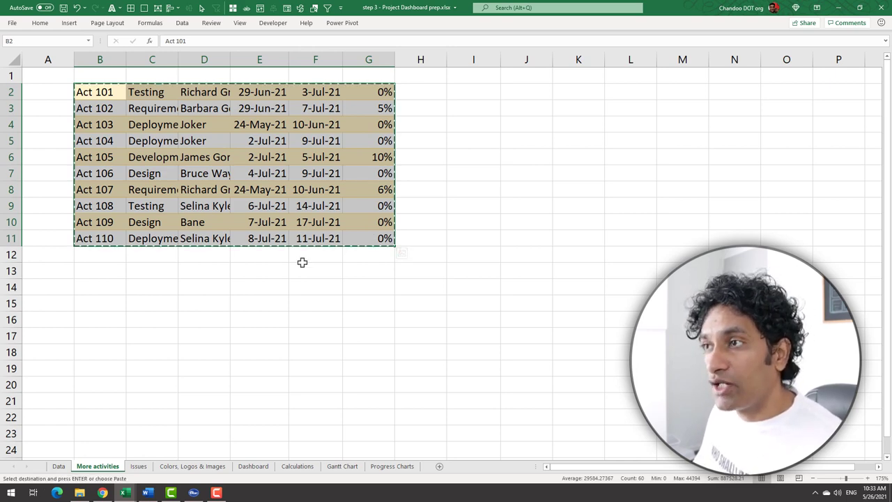
{"action": "left_click", "coordinate": [58, 466]}
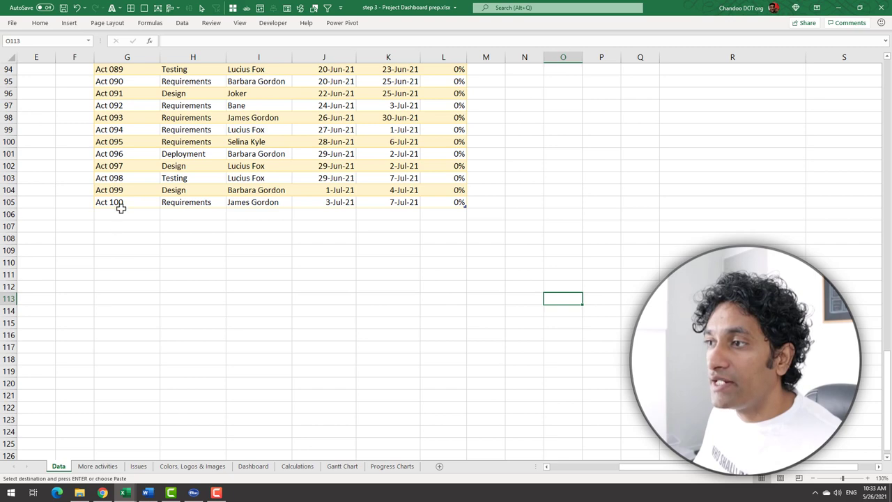
{"action": "right_click", "coordinate": [121, 208]}
{"action": "left_click", "coordinate": [154, 255]}
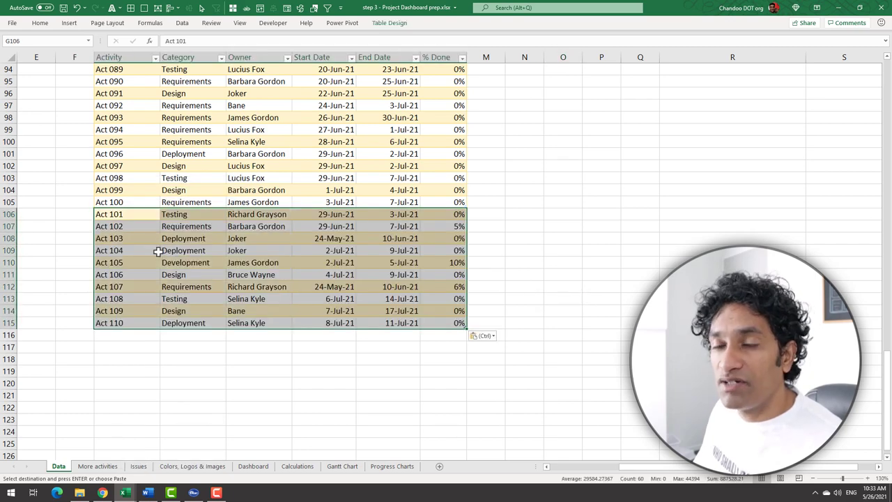
{"action": "left_click", "coordinate": [254, 466]}
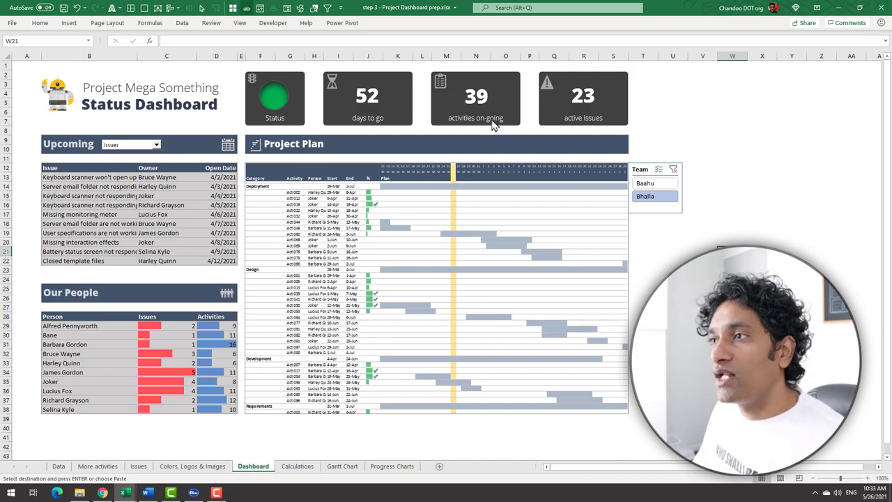
Refresh All data so the tiles read 52 days to go, 39 activities and 23 issues
{"action": "left_click", "coordinate": [182, 22]}
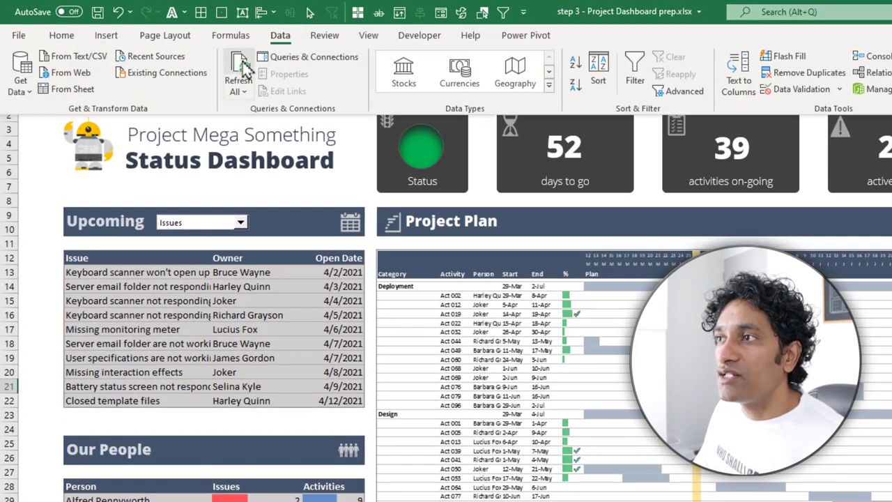
{"action": "left_click", "coordinate": [241, 70]}
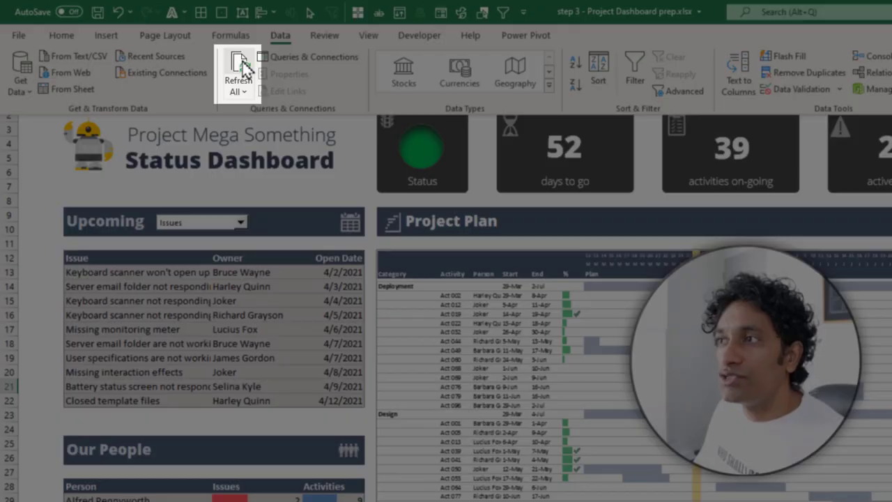